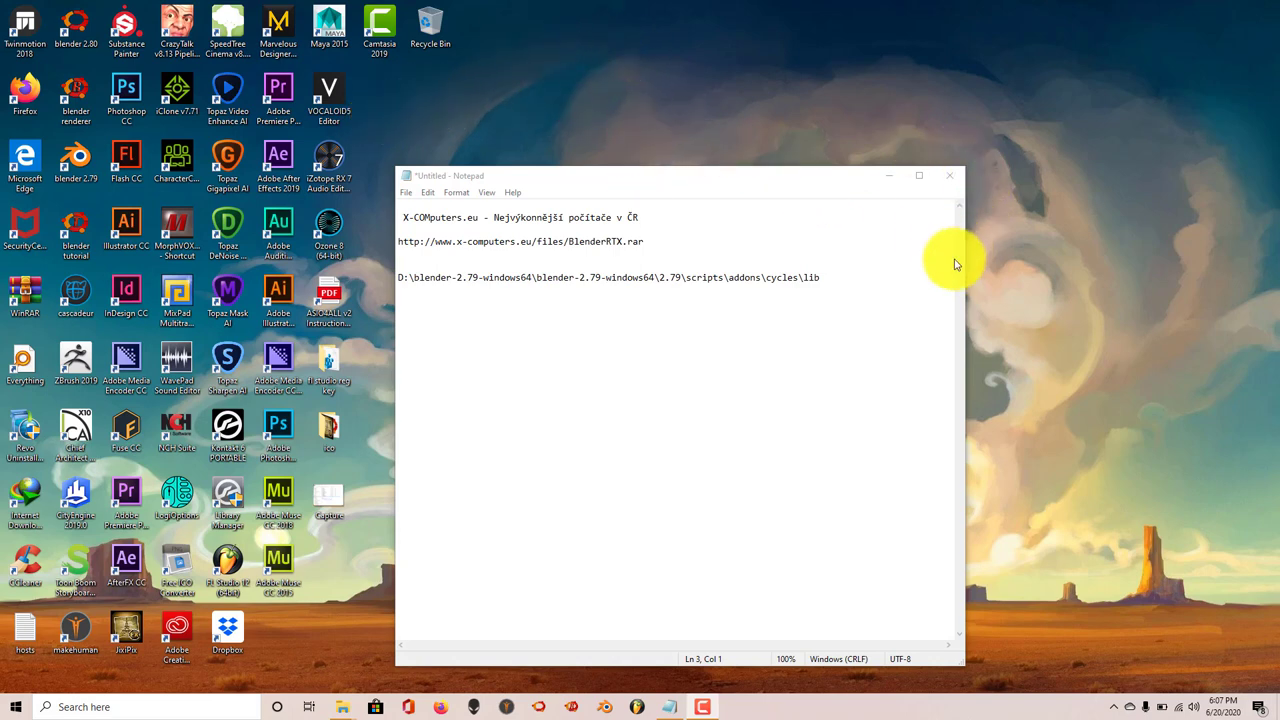
Start Blender 2.79 from the taskbar and dismiss its splash screen
{"action": "left_click_drag", "start_coordinate": [728, 182], "coordinate": [728, 131]}
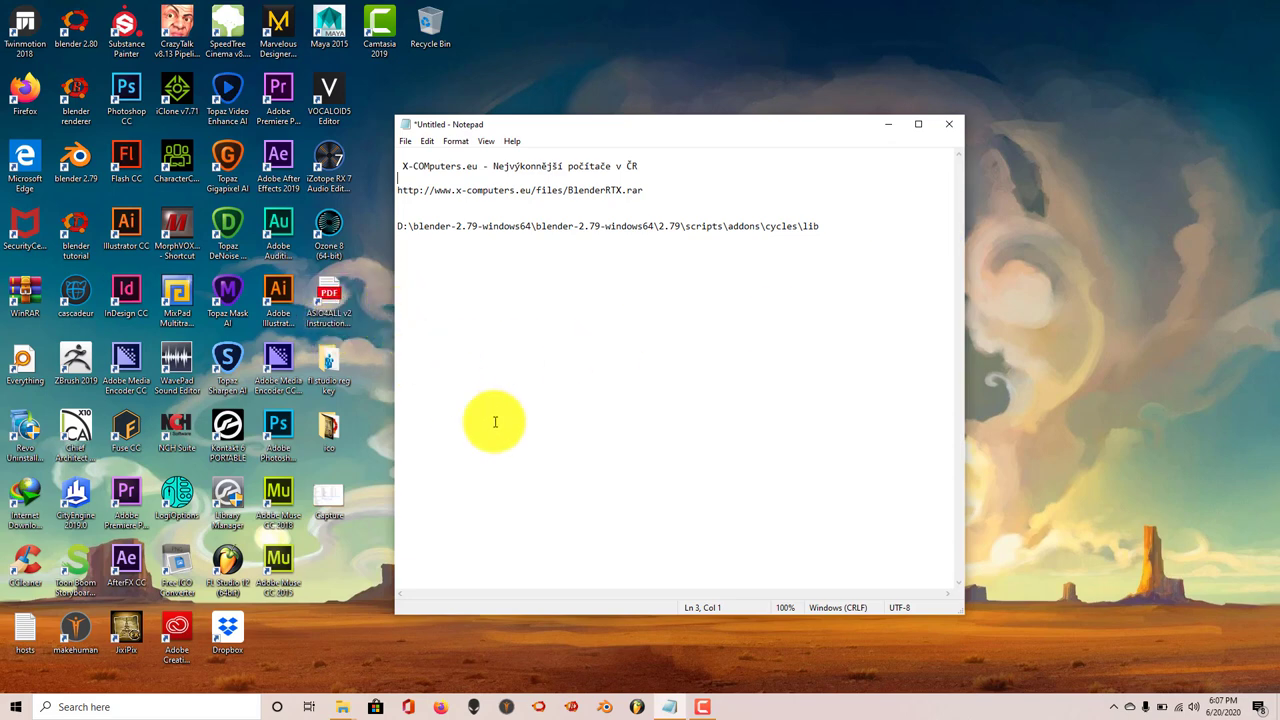
{"action": "left_click", "coordinate": [606, 709]}
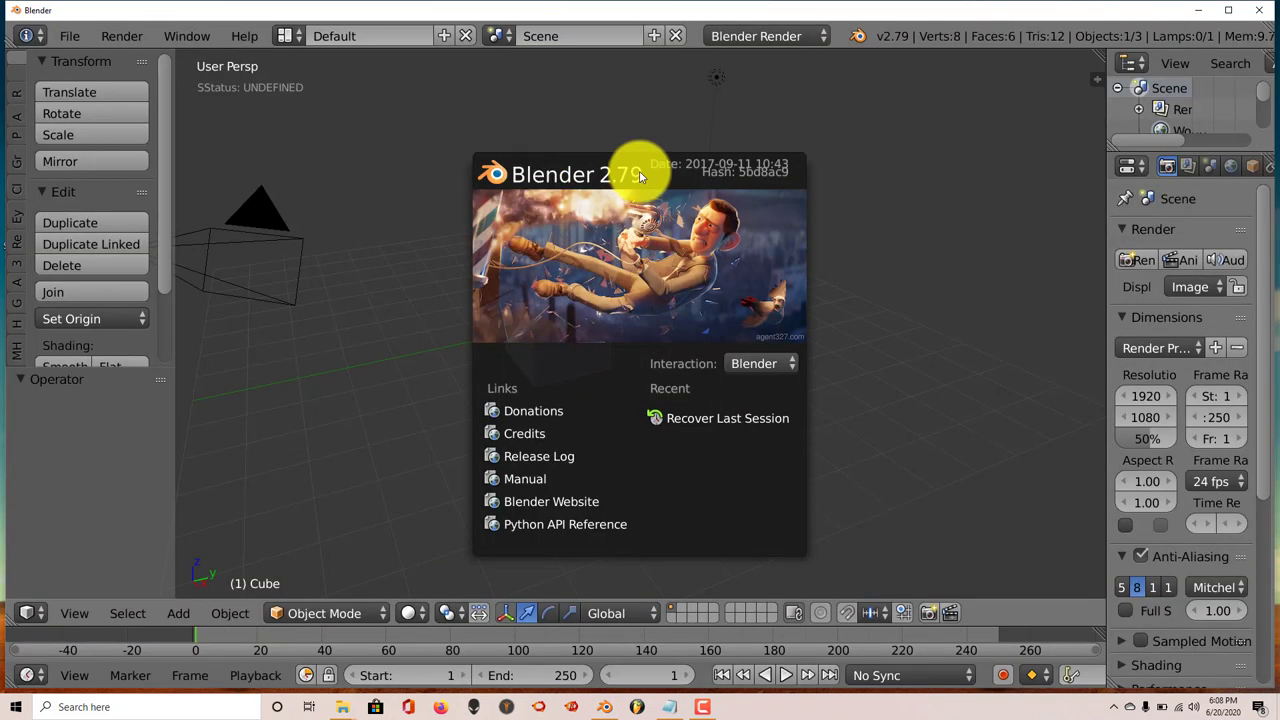
{"action": "left_click", "coordinate": [380, 95]}
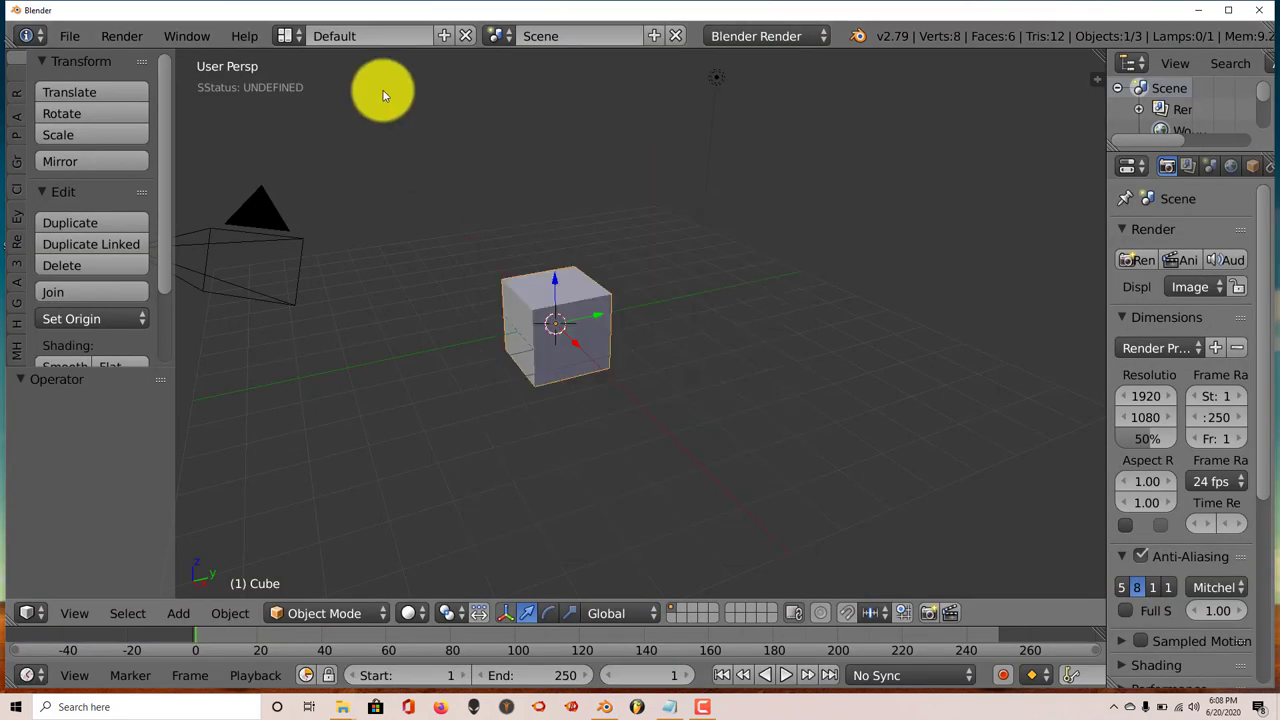
Switch the render engine to Cycles Render and widen the Properties editor
{"action": "left_click", "coordinate": [741, 40]}
{"action": "left_click", "coordinate": [746, 106]}
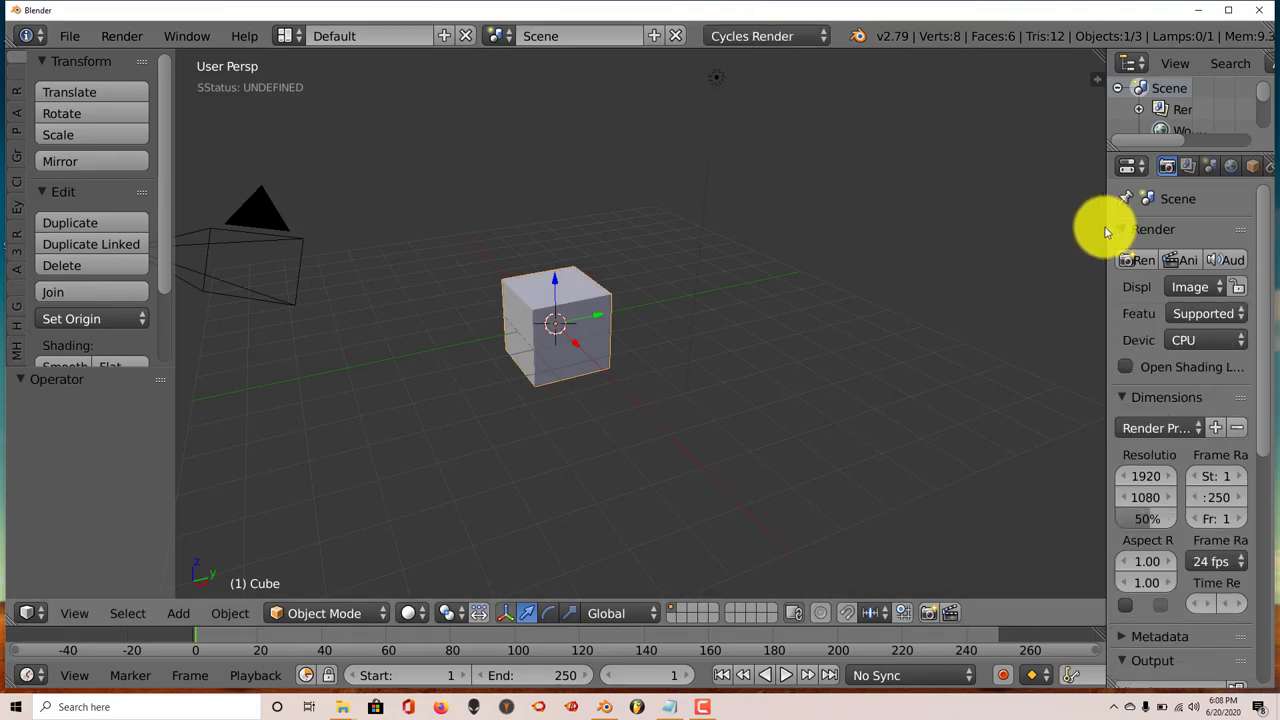
{"action": "left_click_drag", "start_coordinate": [1108, 228], "coordinate": [950, 260]}
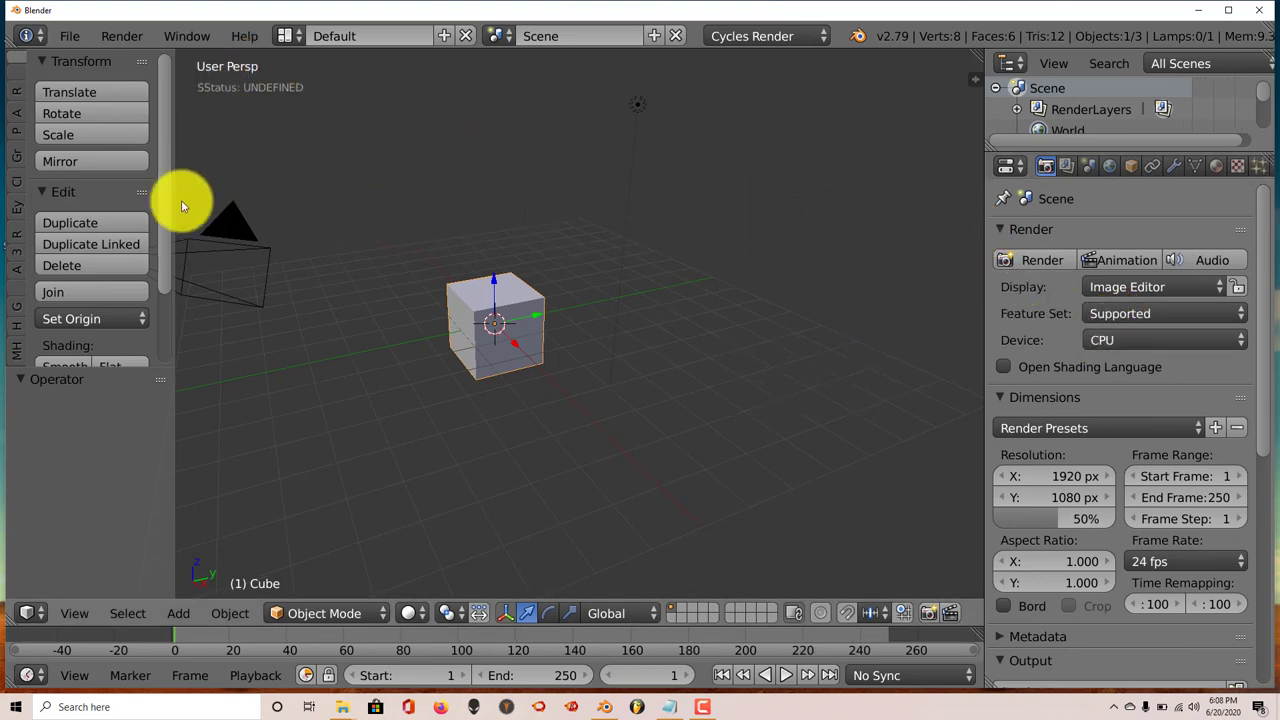
{"action": "left_click", "coordinate": [67, 37]}
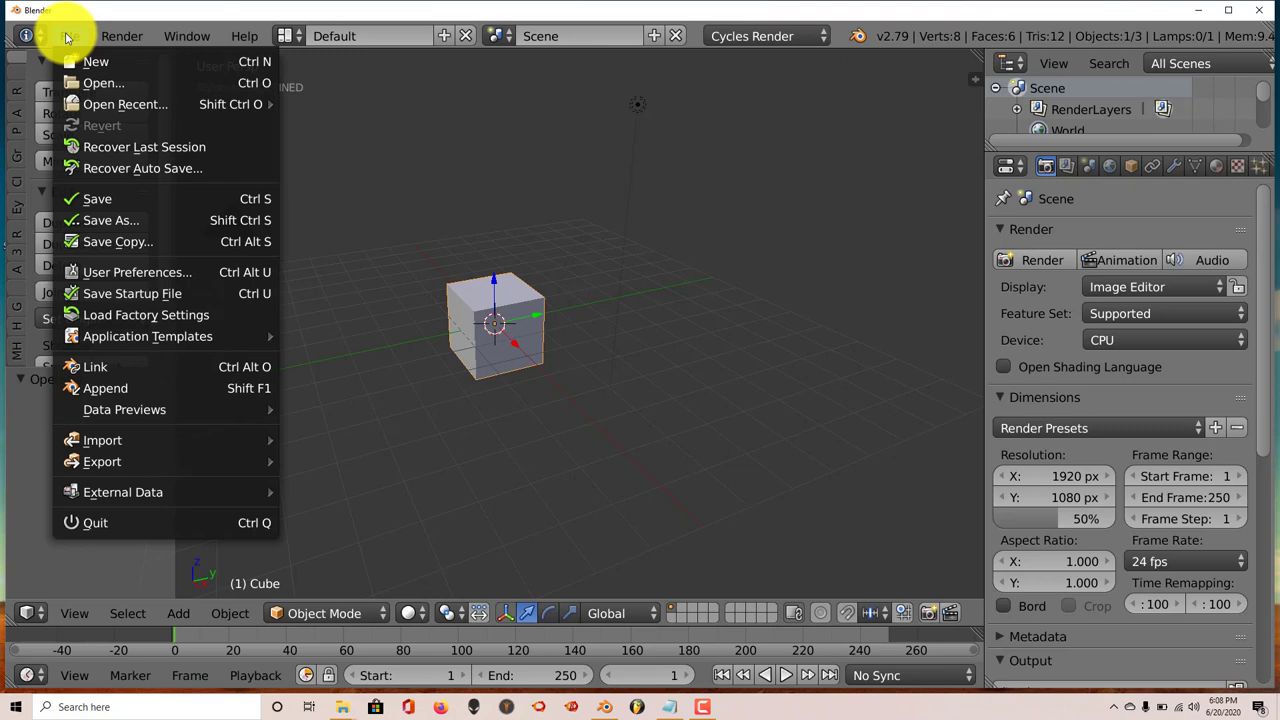
{"action": "left_click", "coordinate": [130, 273]}
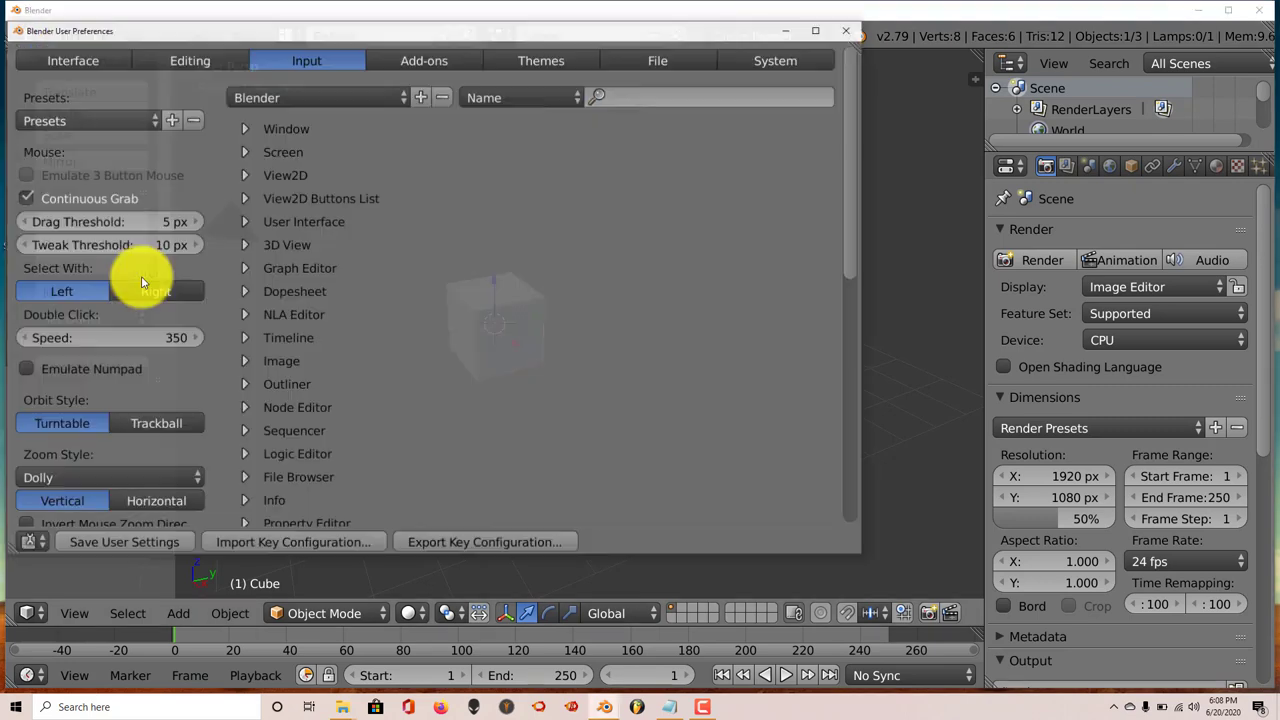
{"action": "left_click", "coordinate": [775, 59]}
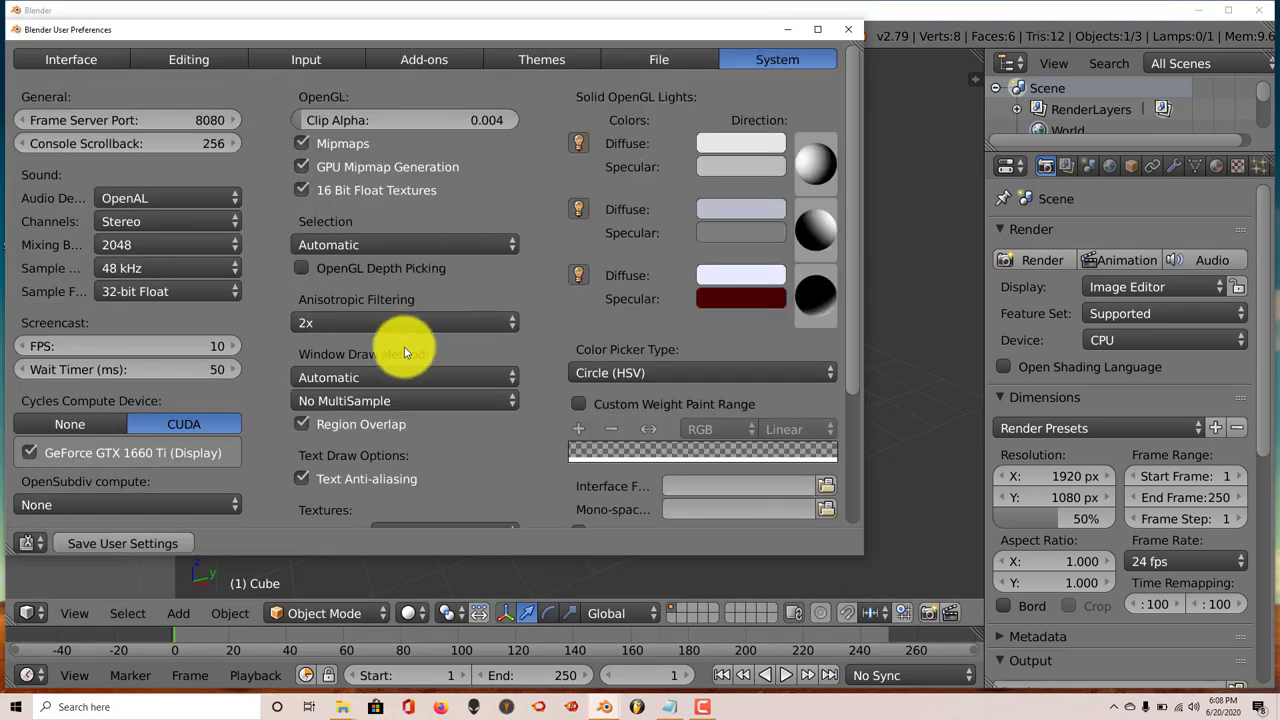
{"action": "scroll", "coordinate": [402, 390], "scroll_direction": "down", "scroll_amount": 3}
{"action": "scroll", "coordinate": [401, 415], "scroll_direction": "down", "scroll_amount": 1}
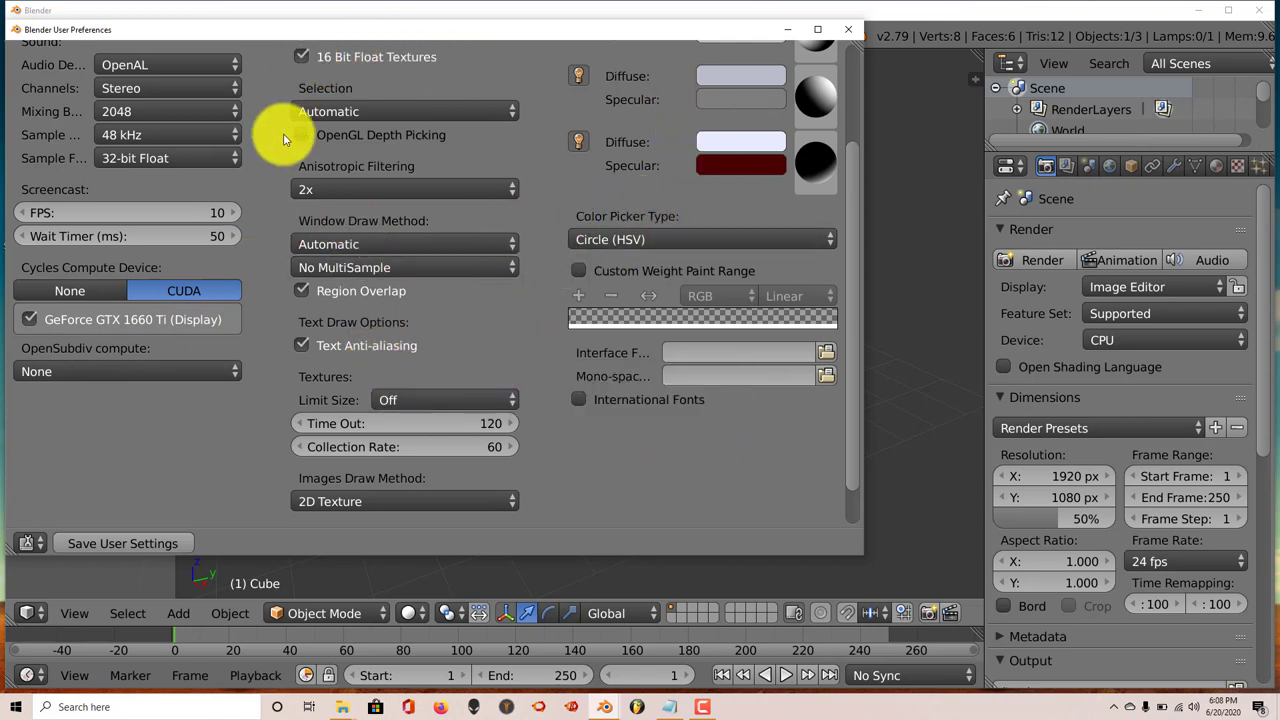
{"action": "left_click", "coordinate": [848, 29]}
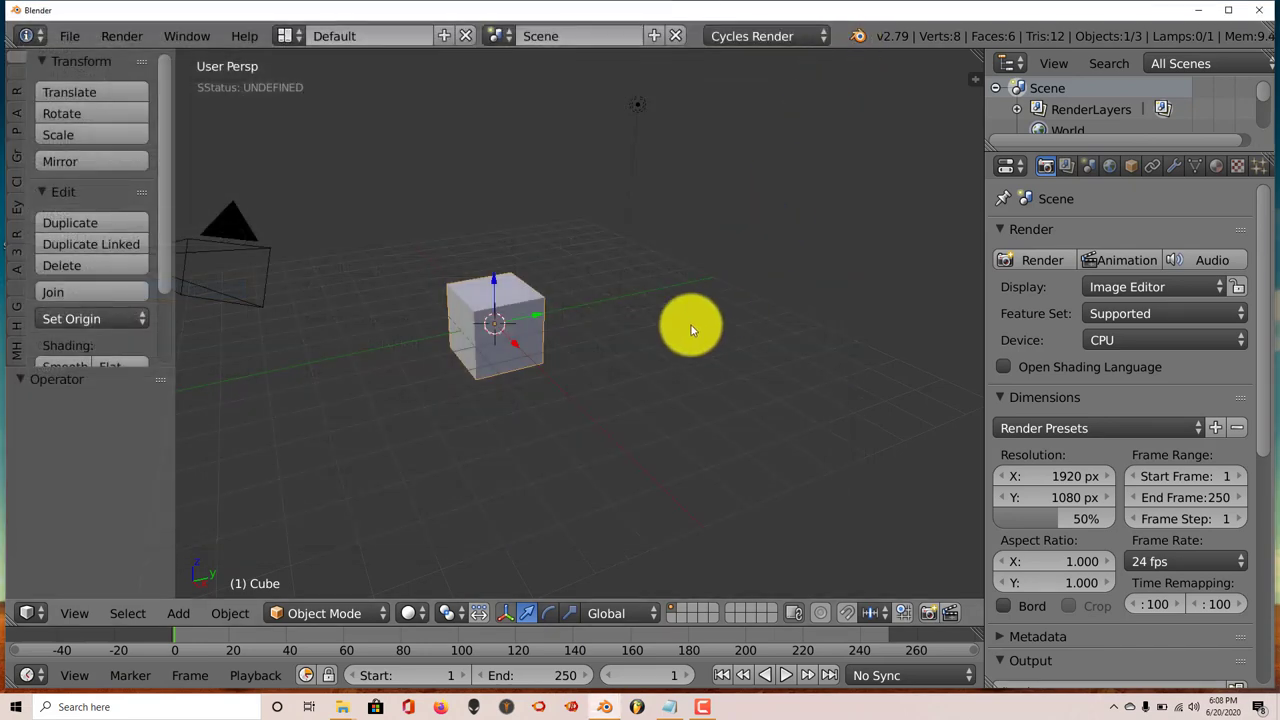
Render on GPU Compute, get the missing CUDA kernel (compute capability 7.5) error, and close Blender
{"action": "left_click", "coordinate": [1105, 340]}
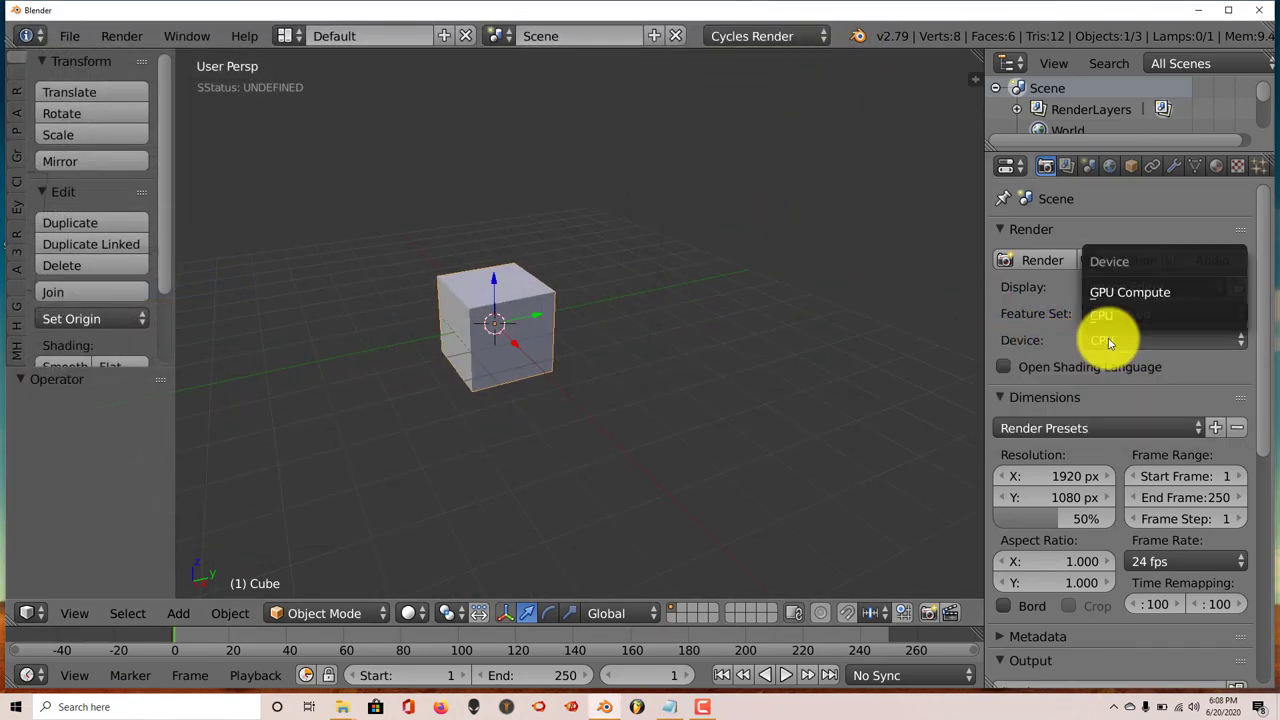
{"action": "left_click", "coordinate": [1122, 293]}
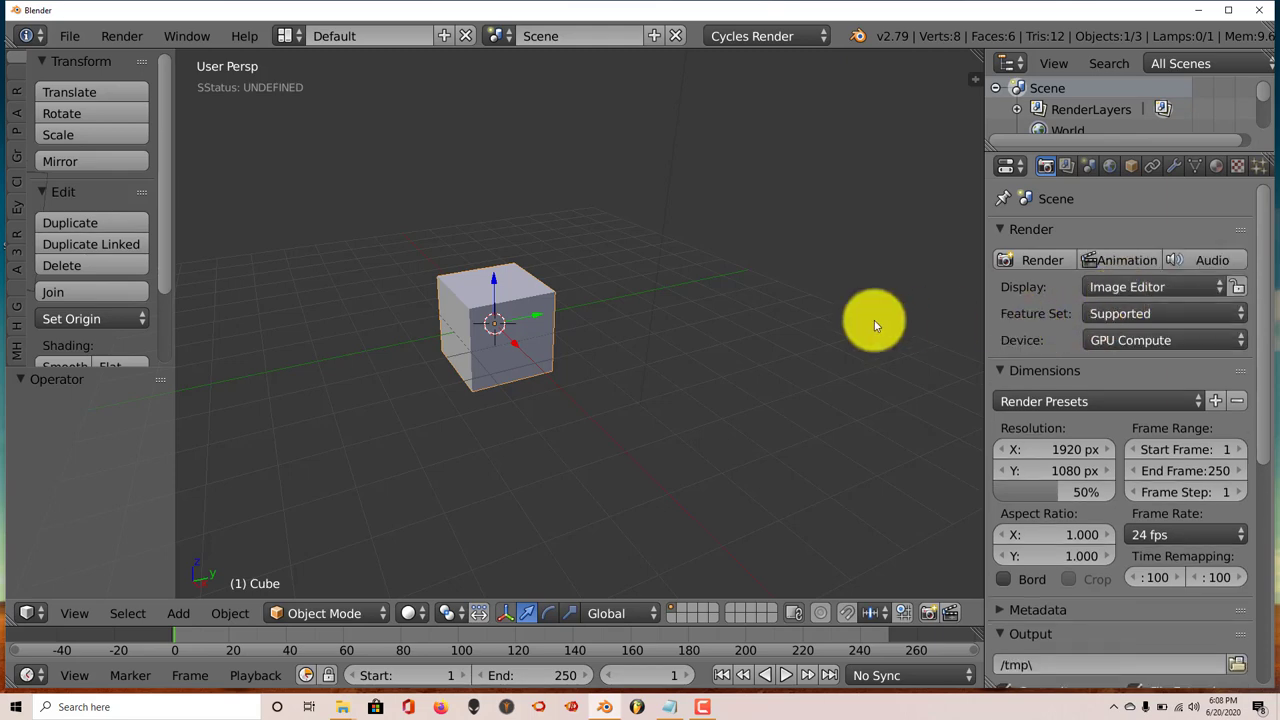
{"action": "left_click", "coordinate": [1045, 268]}
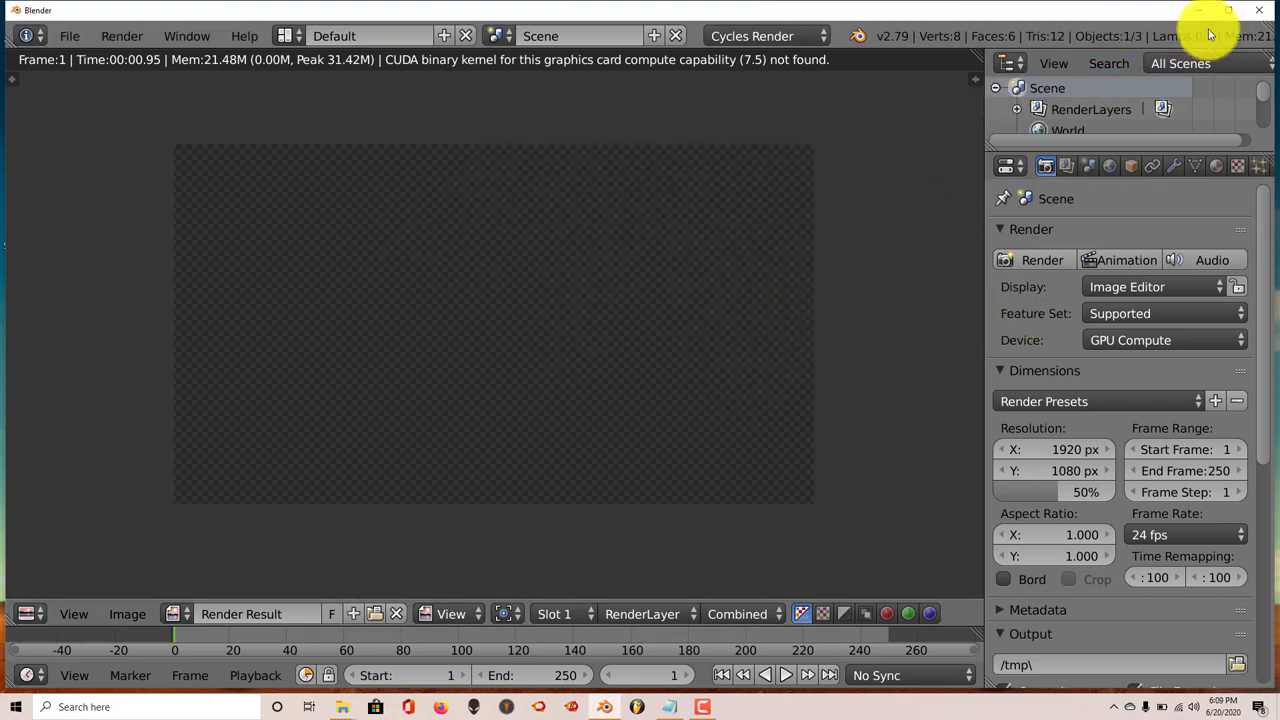
{"action": "left_click", "coordinate": [1257, 10]}
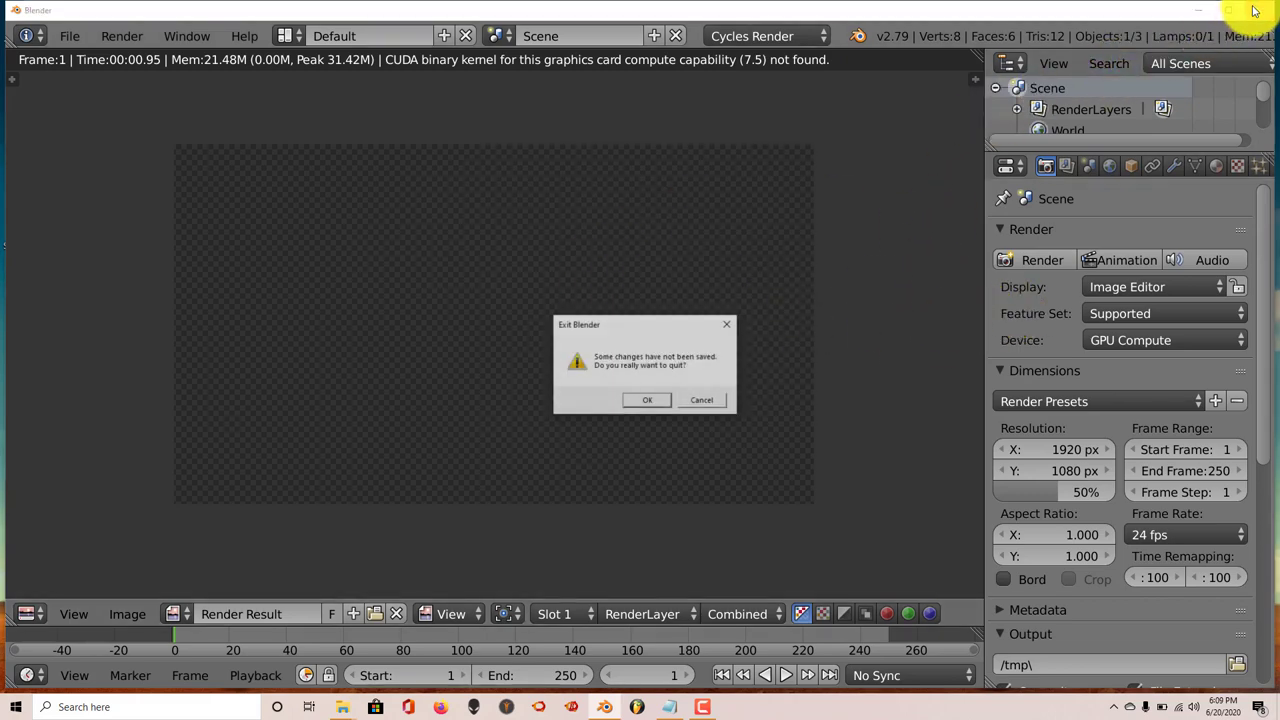
Quit Blender without saving and highlight the first line of the Notepad note
{"action": "left_click", "coordinate": [652, 400]}
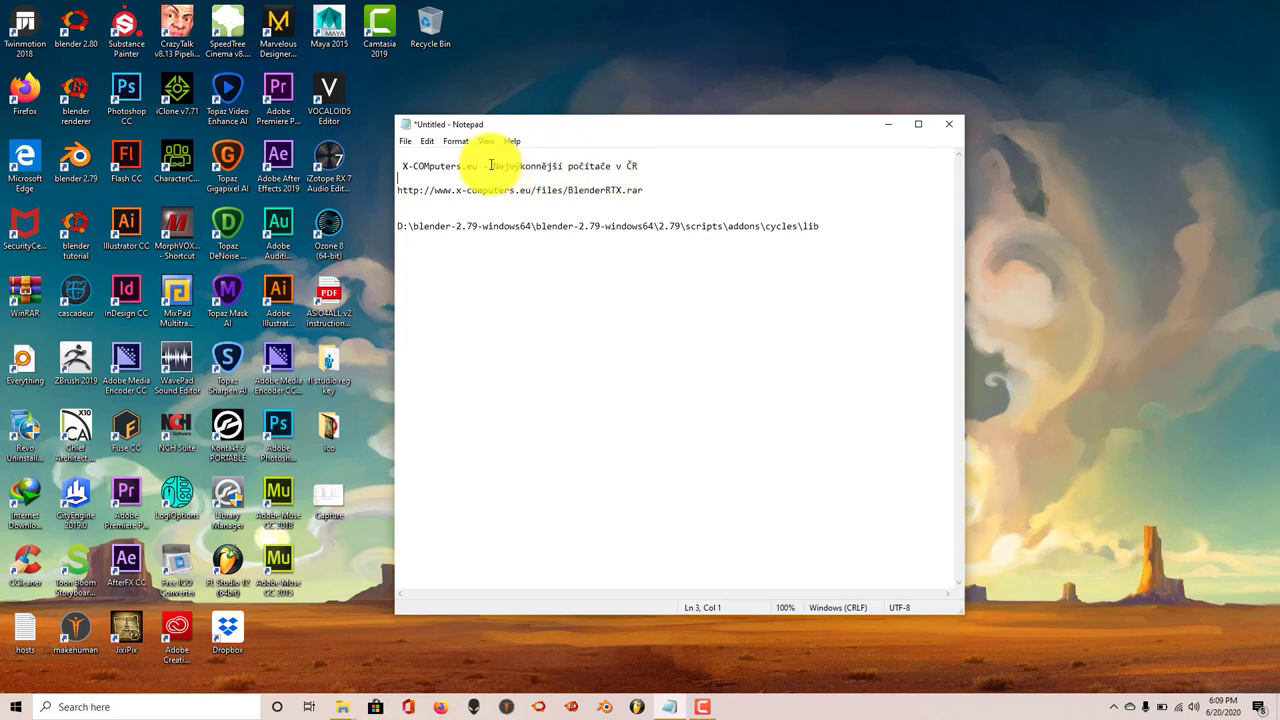
{"action": "left_click_drag", "start_coordinate": [493, 166], "coordinate": [587, 167]}
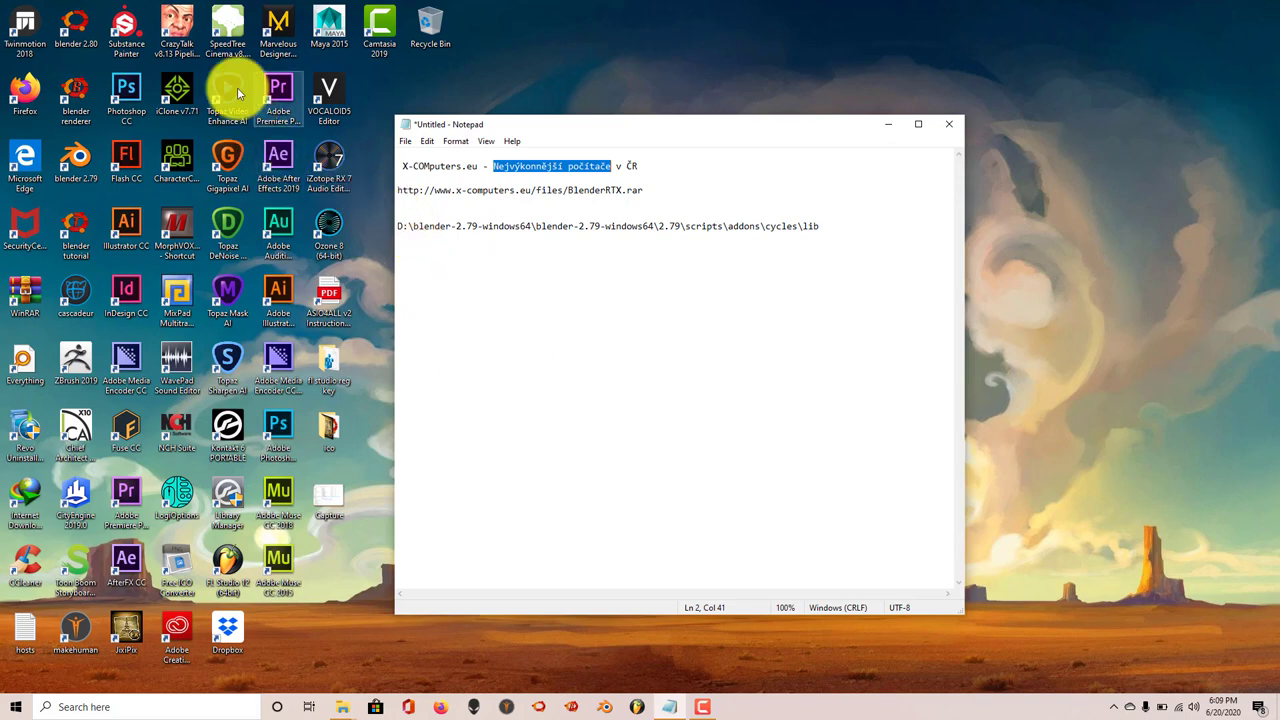
Open the blender 2.79 shortcut's file location and place Notepad to the right of Explorer
{"action": "right_click", "coordinate": [78, 162]}
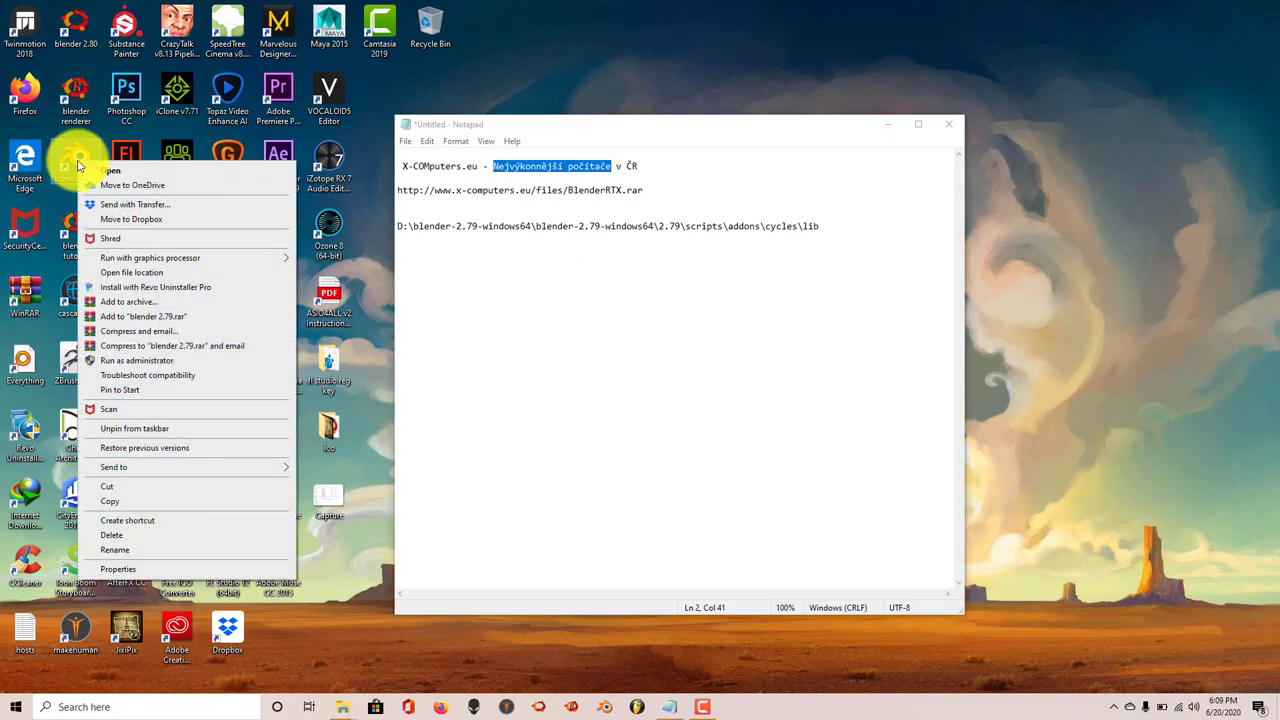
{"action": "left_click", "coordinate": [105, 272]}
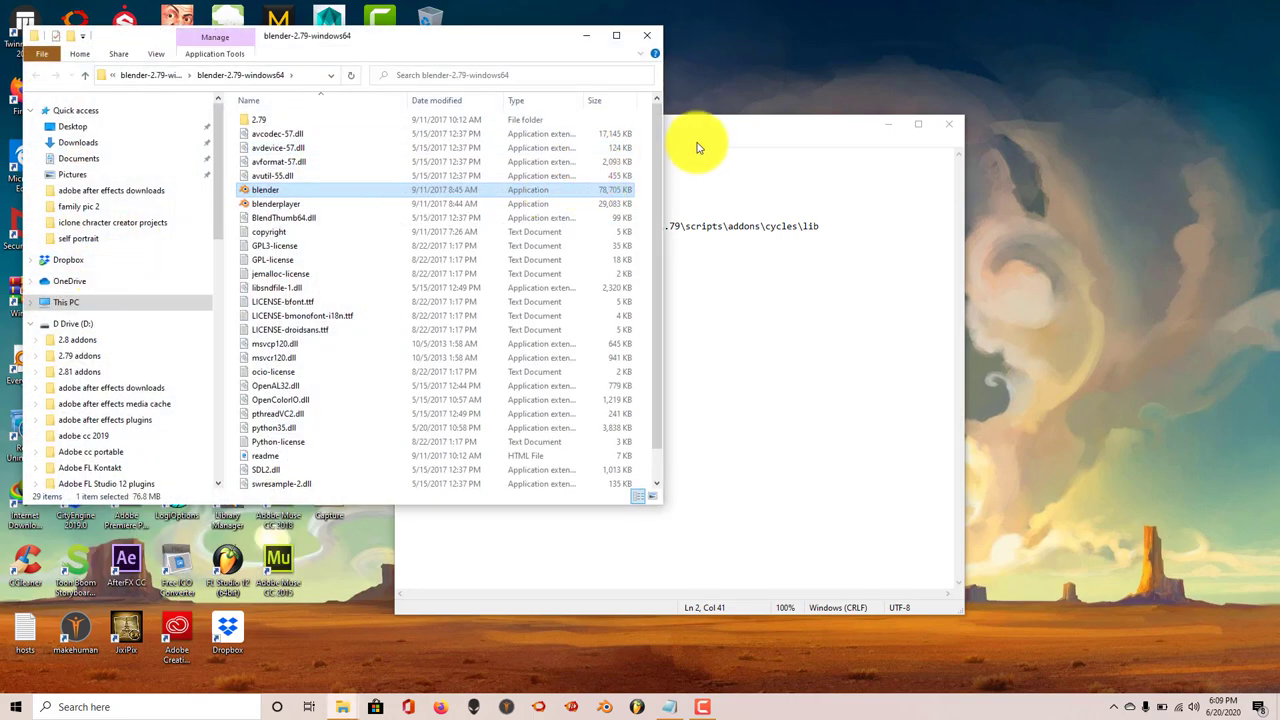
{"action": "left_click", "coordinate": [797, 150]}
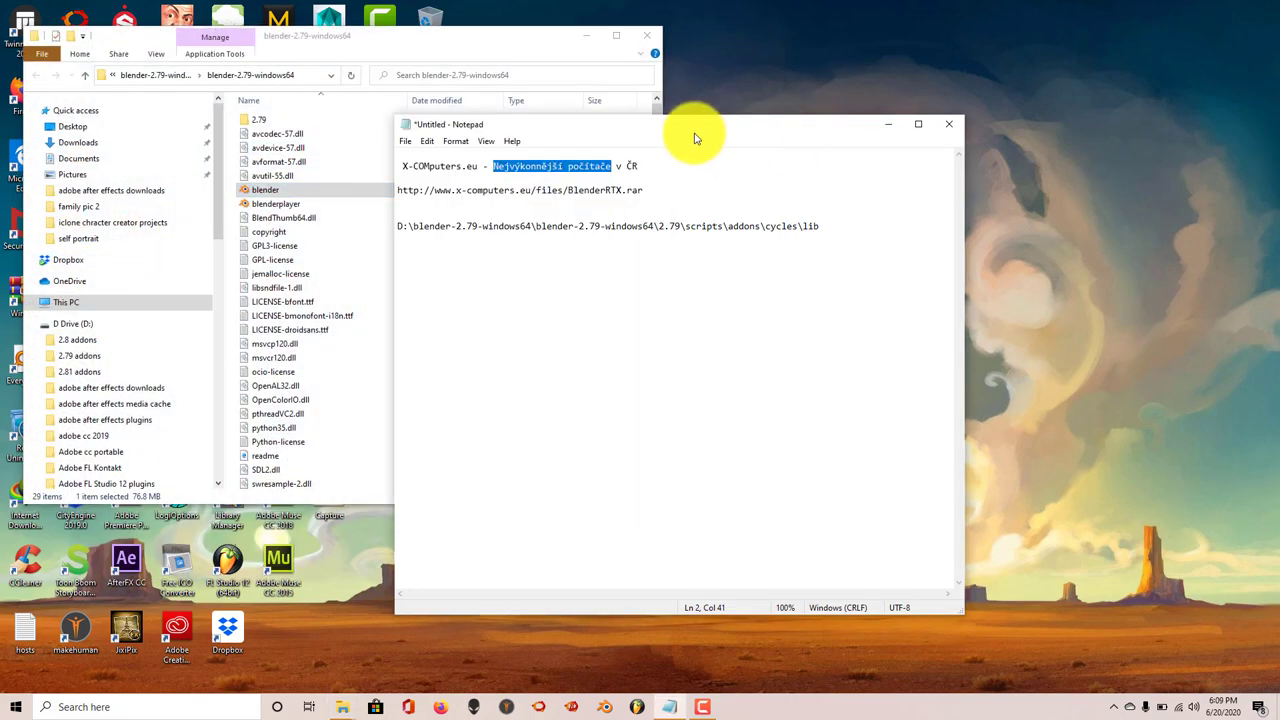
{"action": "left_click_drag", "start_coordinate": [708, 130], "coordinate": [965, 115]}
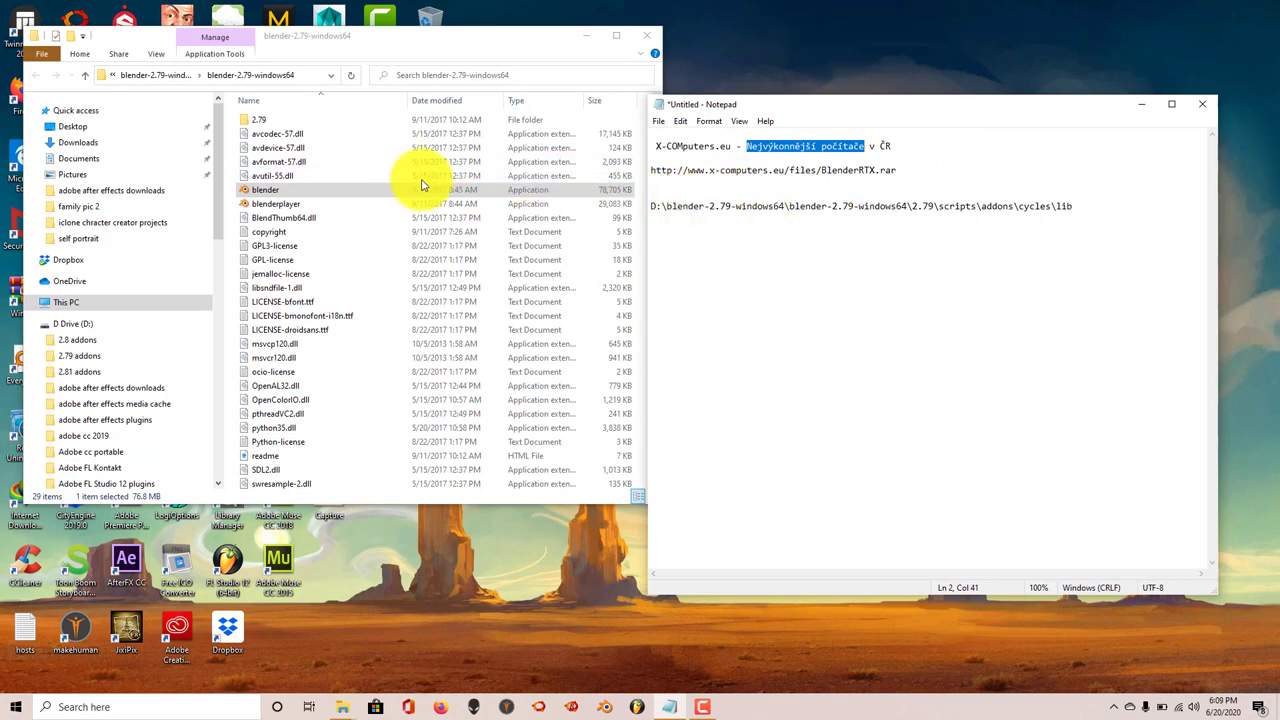
Navigate into 2.79 > scripts > addons > cycles > lib, moving Notepad out of the way
{"action": "double_click", "coordinate": [309, 122]}
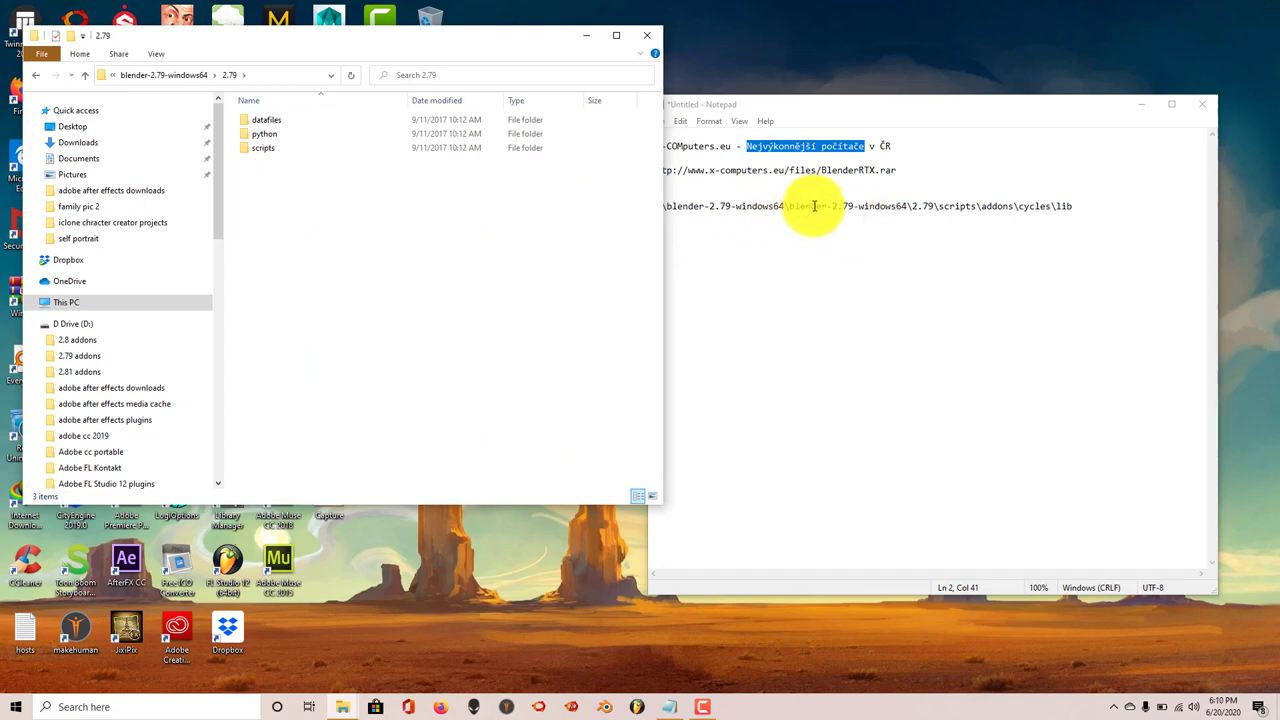
{"action": "left_click_drag", "start_coordinate": [837, 112], "coordinate": [893, 90]}
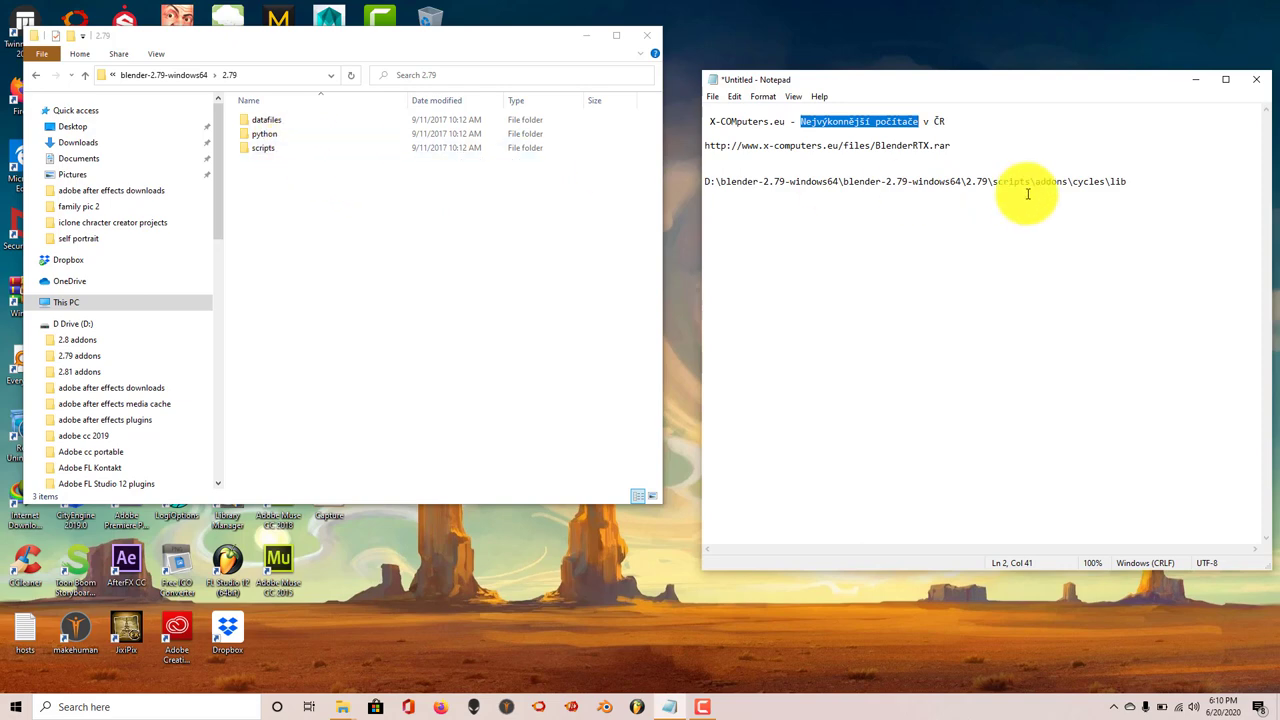
{"action": "double_click", "coordinate": [278, 150]}
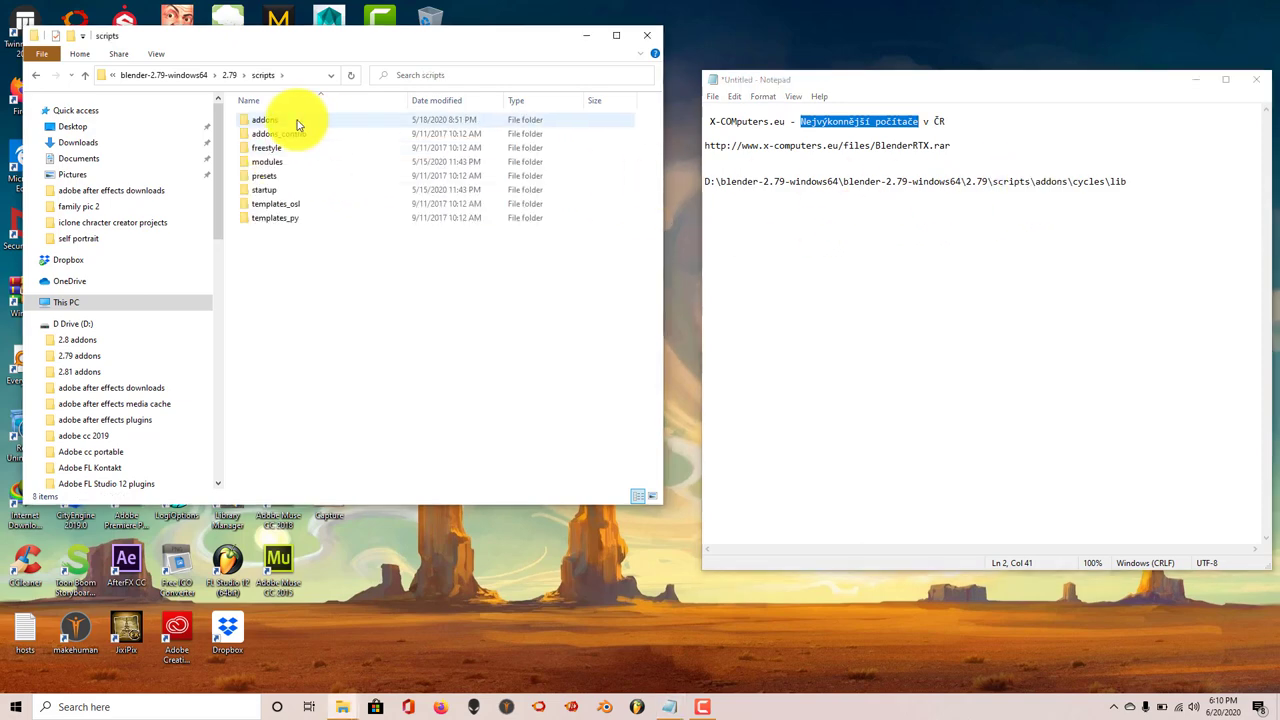
{"action": "double_click", "coordinate": [297, 120]}
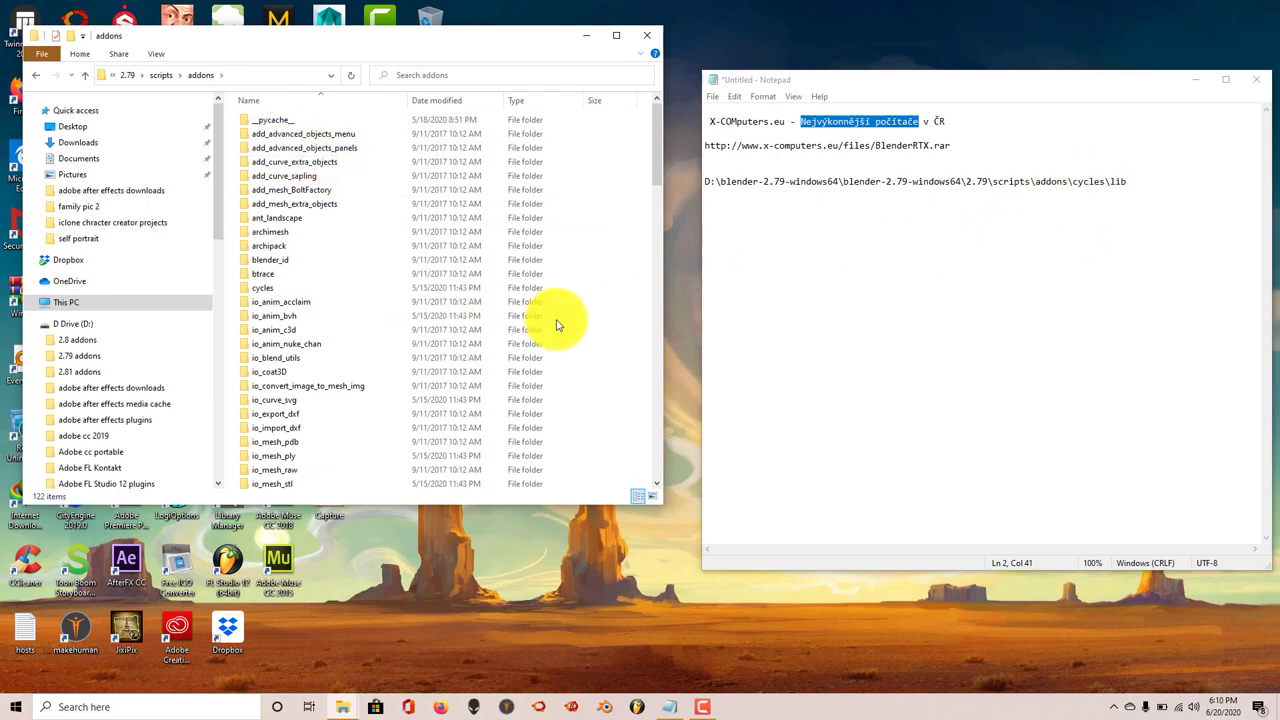
{"action": "double_click", "coordinate": [285, 289]}
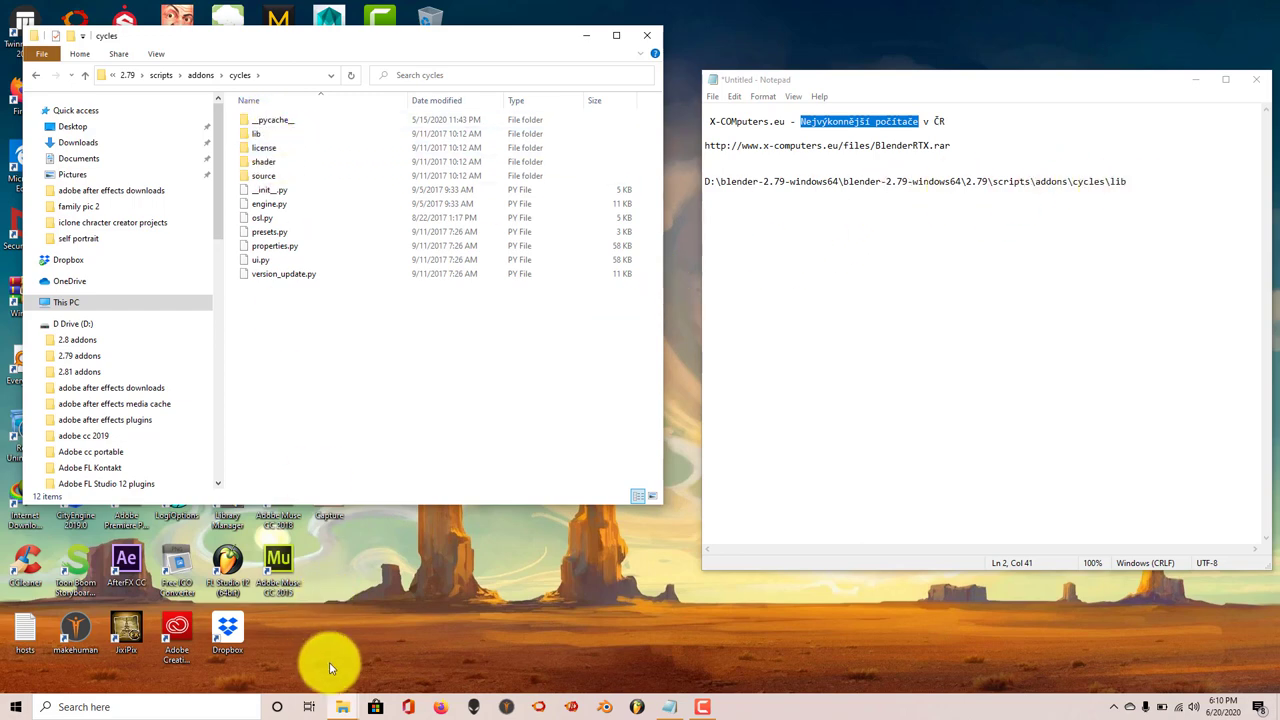
{"action": "mouse_move", "coordinate": [340, 707]}
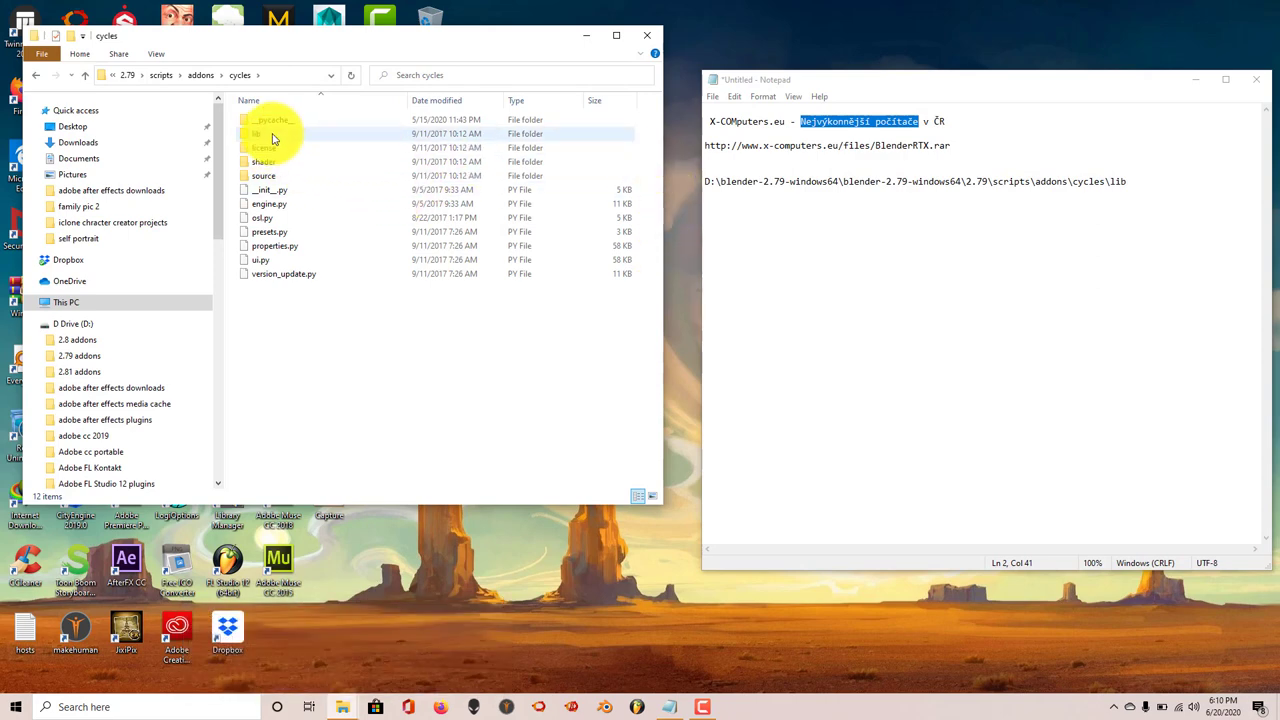
{"action": "double_click", "coordinate": [271, 136]}
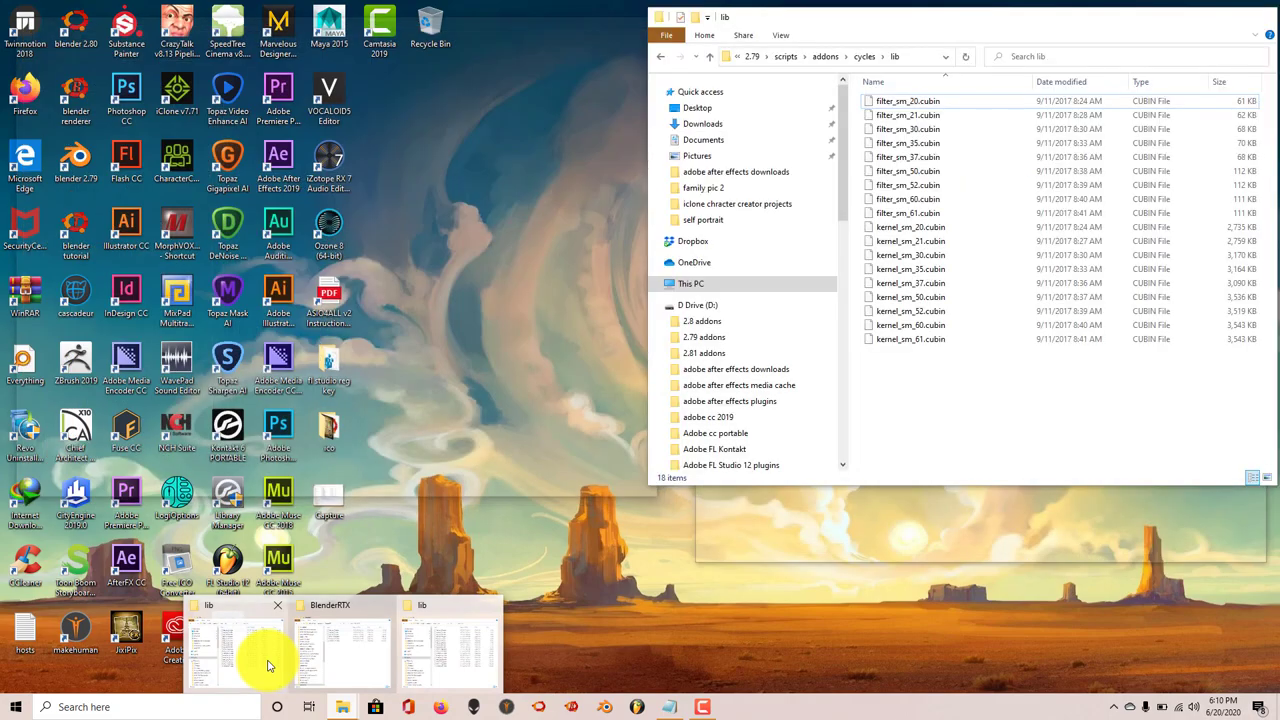
Close the duplicate lib window, move the remaining one right, and shift Notepad left
{"action": "left_click", "coordinate": [268, 665]}
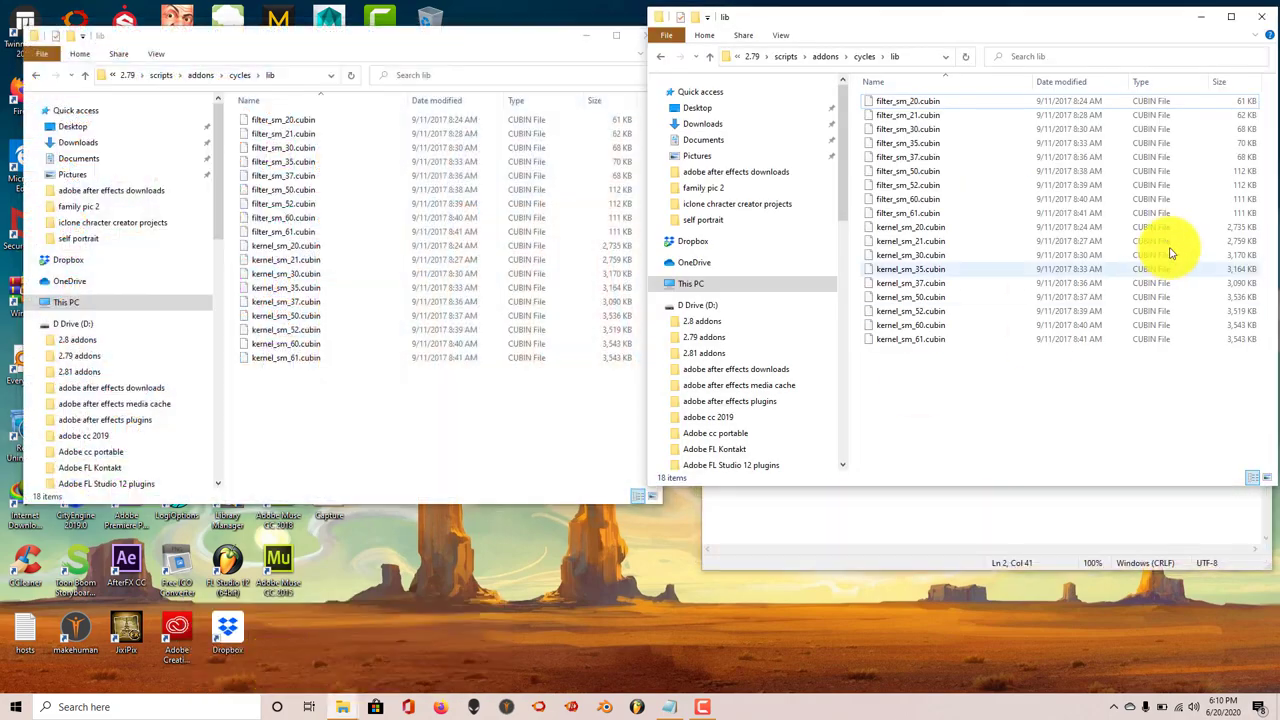
{"action": "left_click", "coordinate": [1259, 18]}
{"action": "left_click_drag", "start_coordinate": [466, 40], "coordinate": [1095, 23]}
{"action": "left_click", "coordinate": [951, 500]}
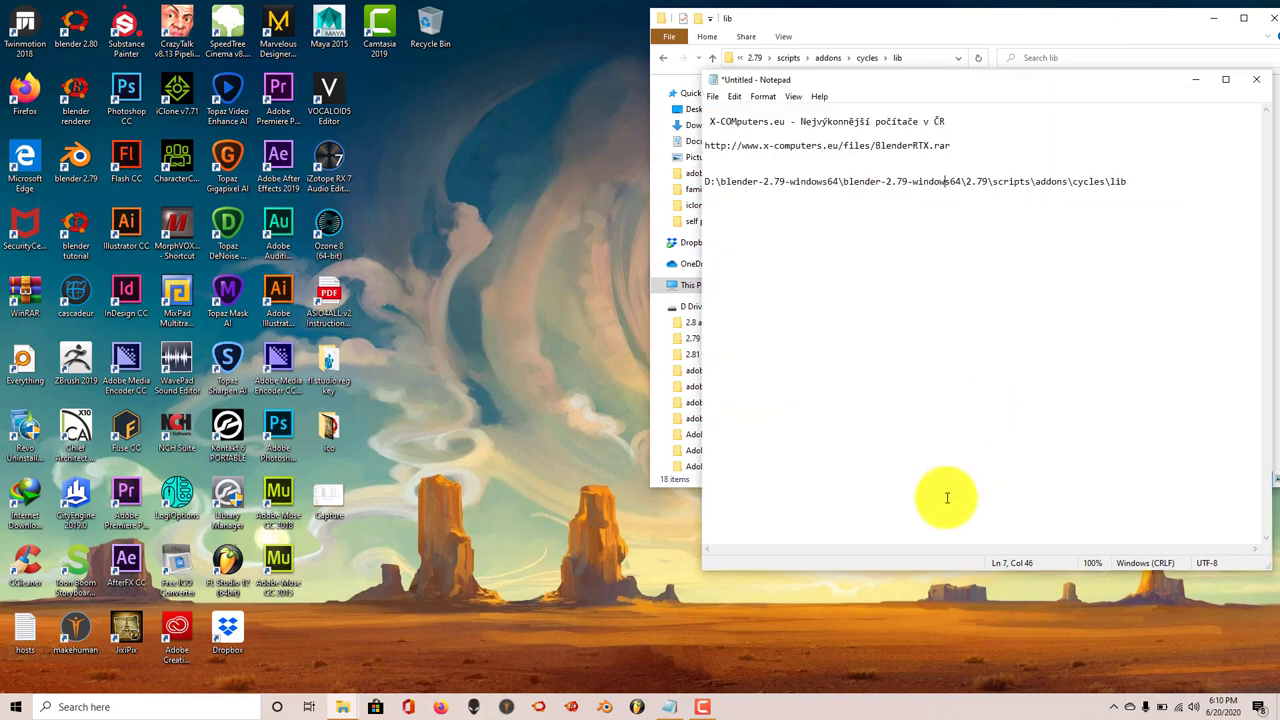
{"action": "left_click_drag", "start_coordinate": [948, 83], "coordinate": [690, 68]}
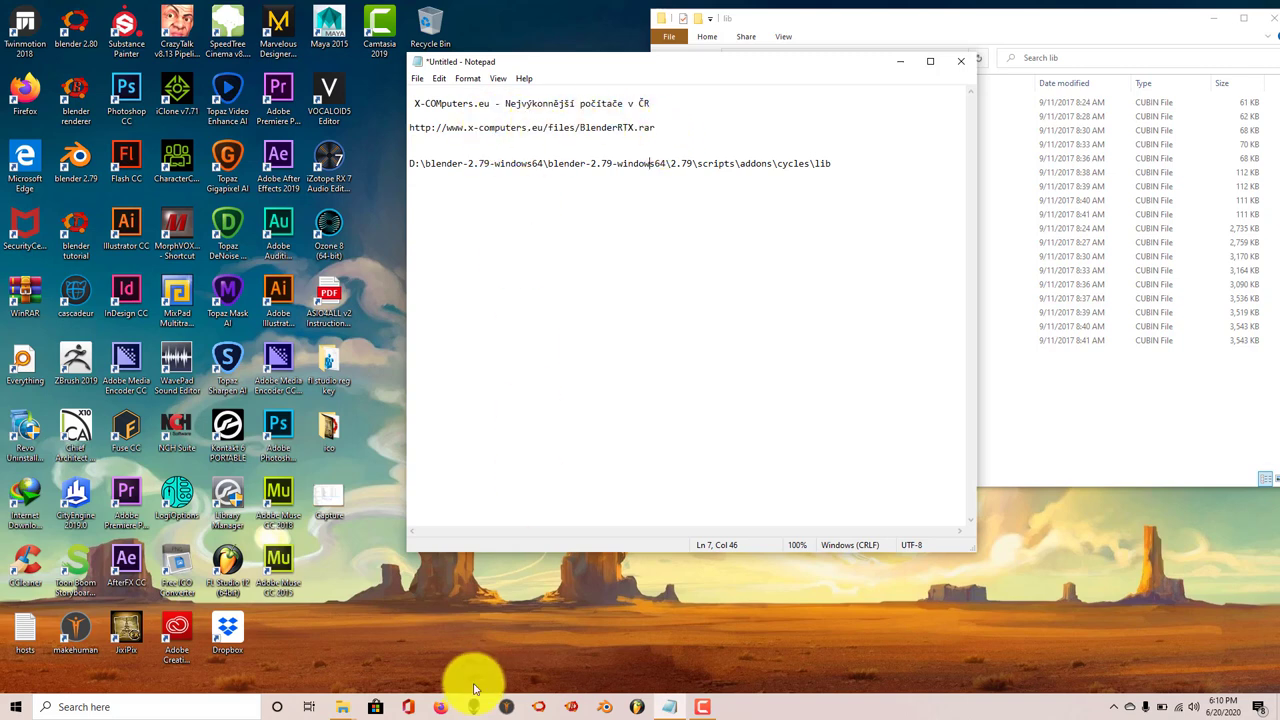
Bring the BlenderRTX folder forward and look over its six sm_70/72/75 .cubin files
{"action": "mouse_move", "coordinate": [341, 707]}
{"action": "left_click", "coordinate": [309, 672]}
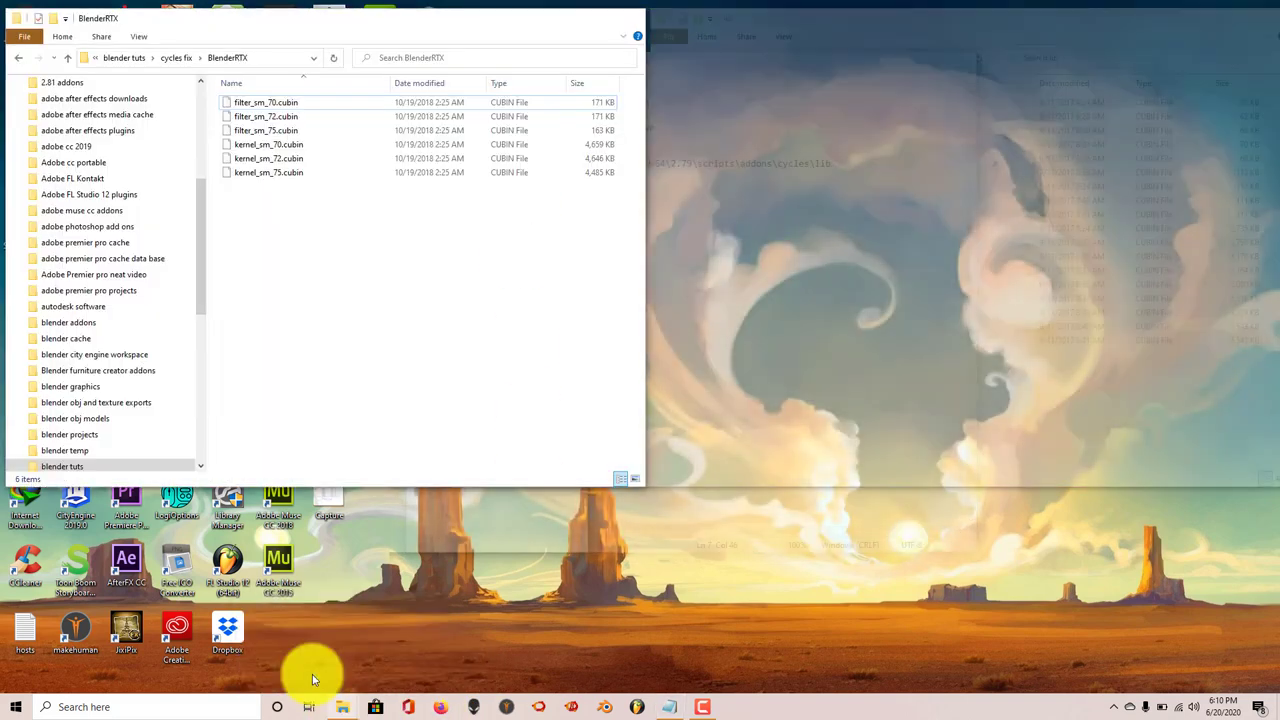
{"action": "left_click", "coordinate": [286, 101]}
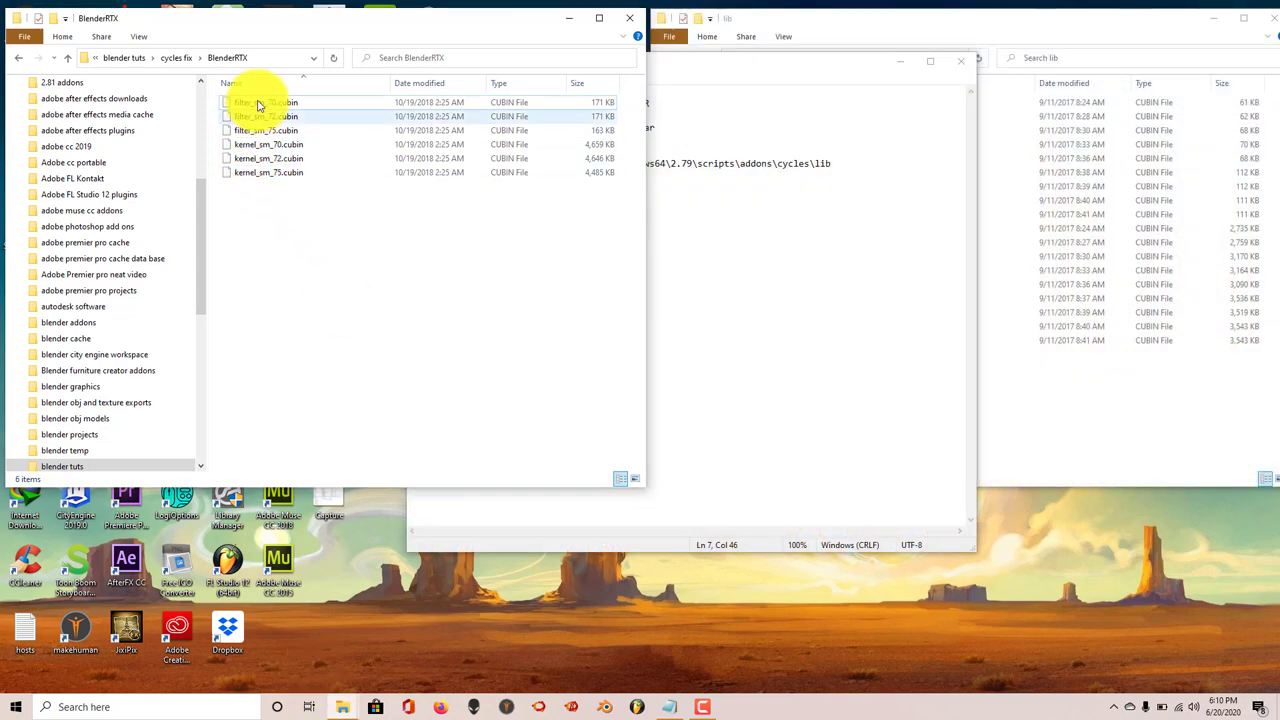
{"action": "left_click", "coordinate": [256, 122], "text": "shift"}
{"action": "left_click", "coordinate": [253, 174]}
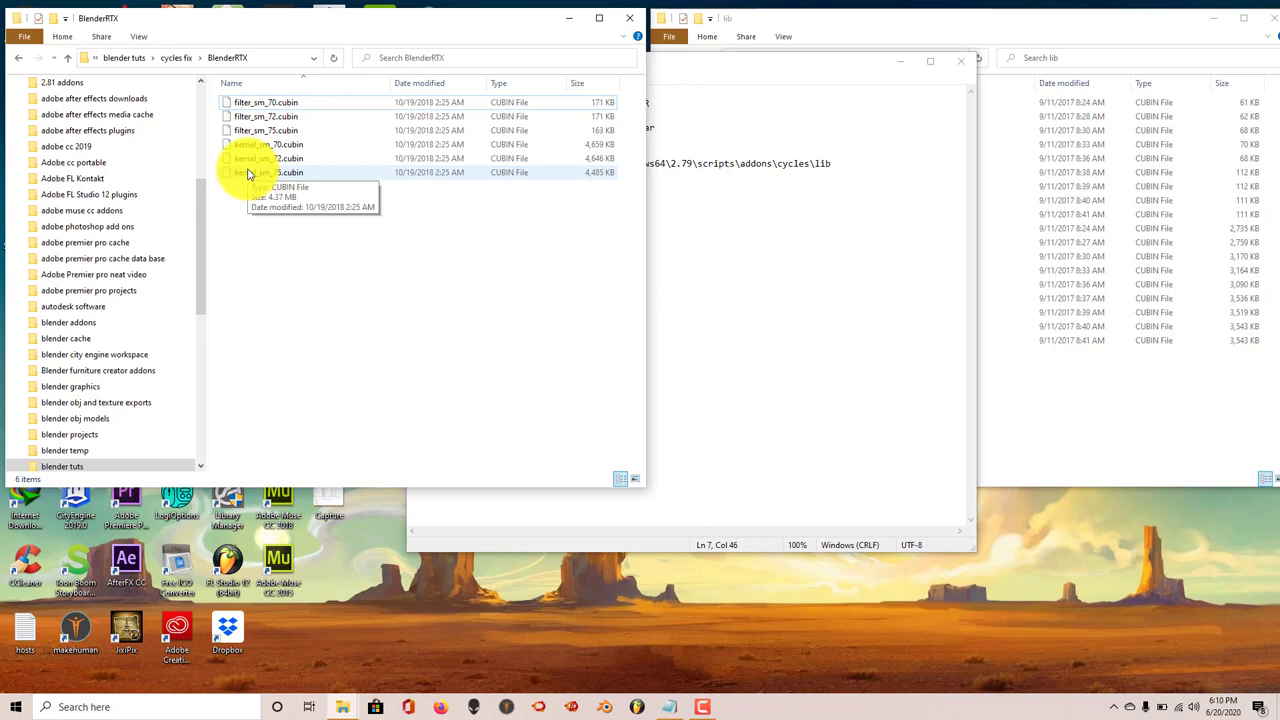
{"action": "left_click", "coordinate": [270, 205]}
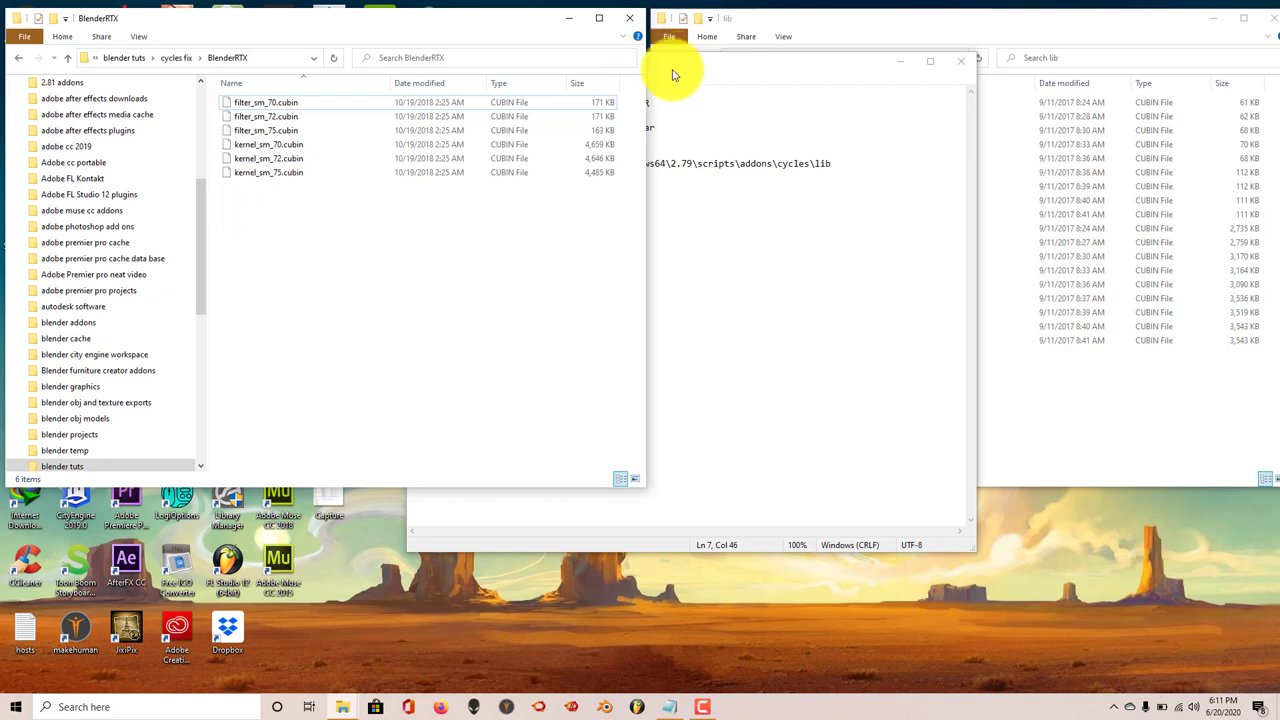
Move the six .cubin files from BlenderRTX into the cycles lib folder, giving 24 items
{"action": "left_click", "coordinate": [900, 62]}
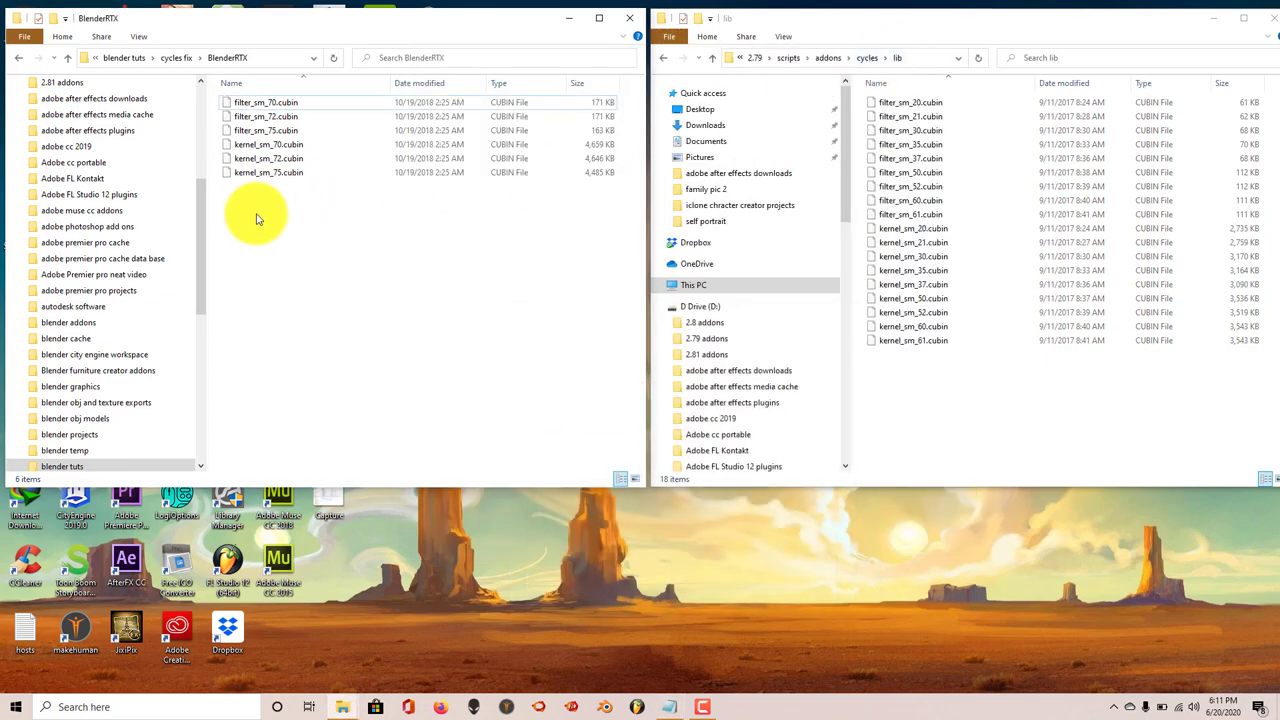
{"action": "left_click_drag", "start_coordinate": [264, 221], "coordinate": [263, 104]}
{"action": "right_click", "coordinate": [263, 104]}
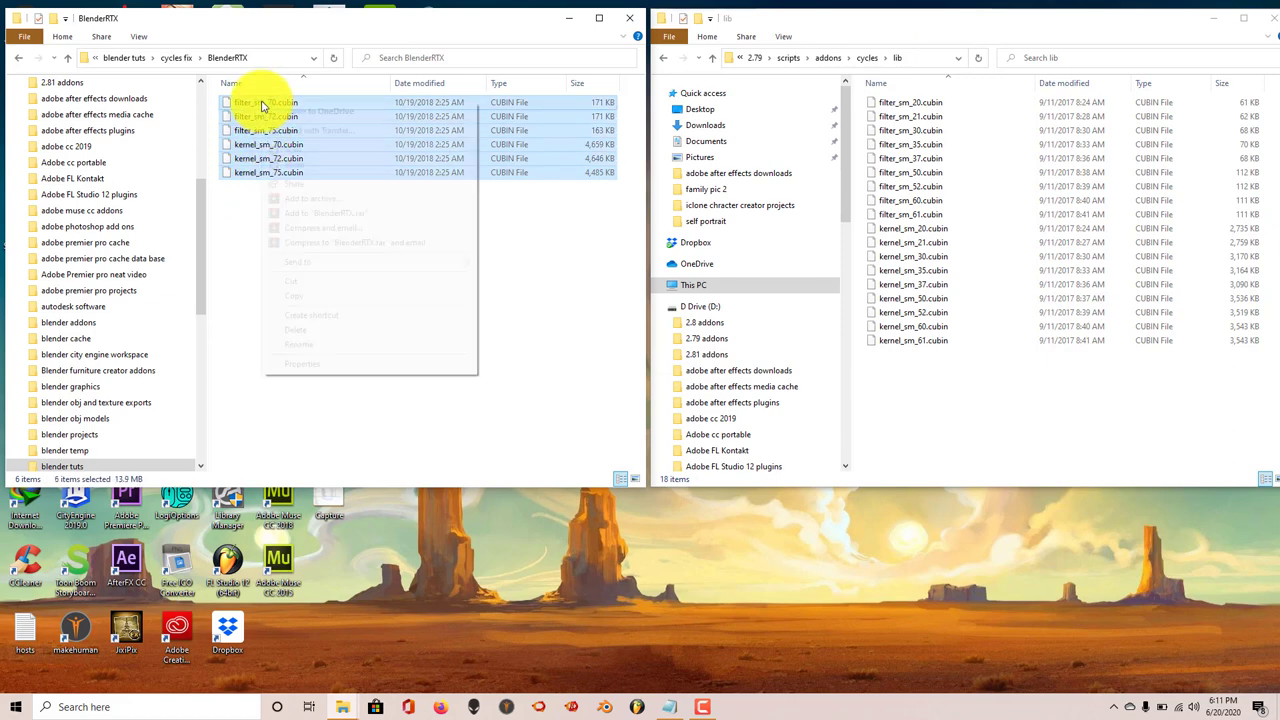
{"action": "left_click", "coordinate": [283, 299]}
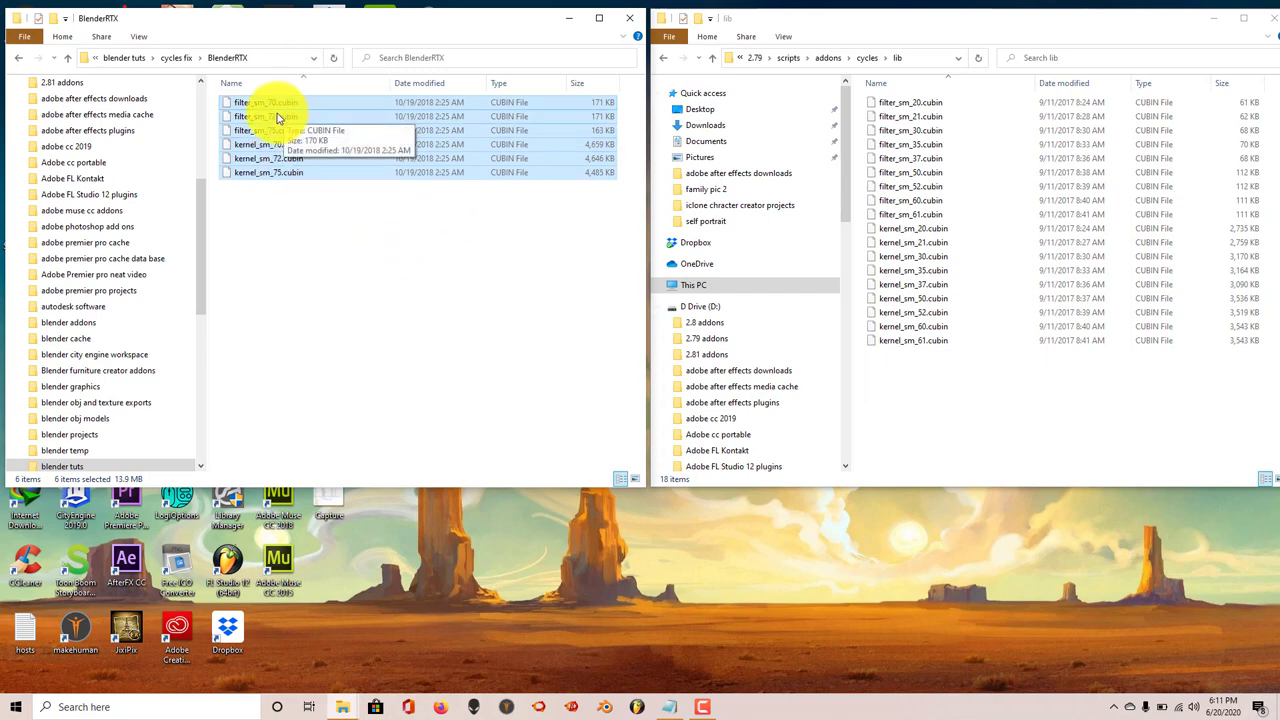
{"action": "left_click_drag", "start_coordinate": [277, 115], "coordinate": [925, 415]}
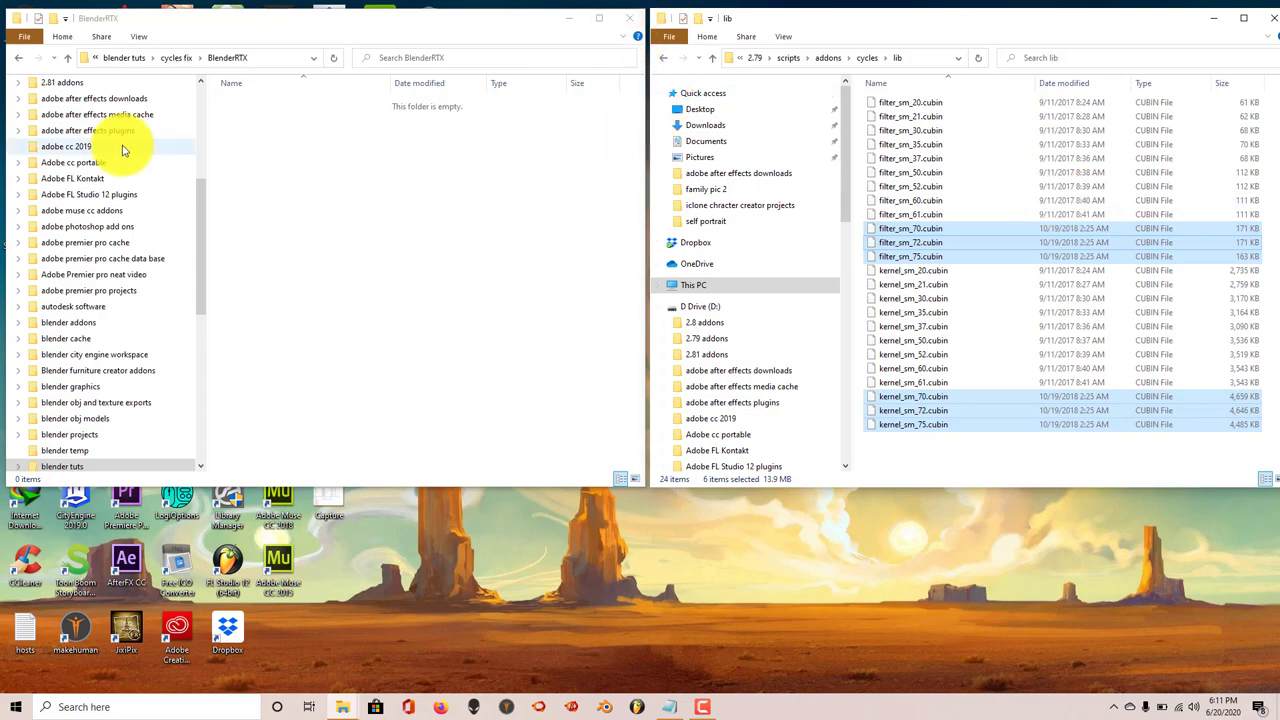
Close the emptied BlenderRTX window and the lib folder window
{"action": "left_click", "coordinate": [629, 18]}
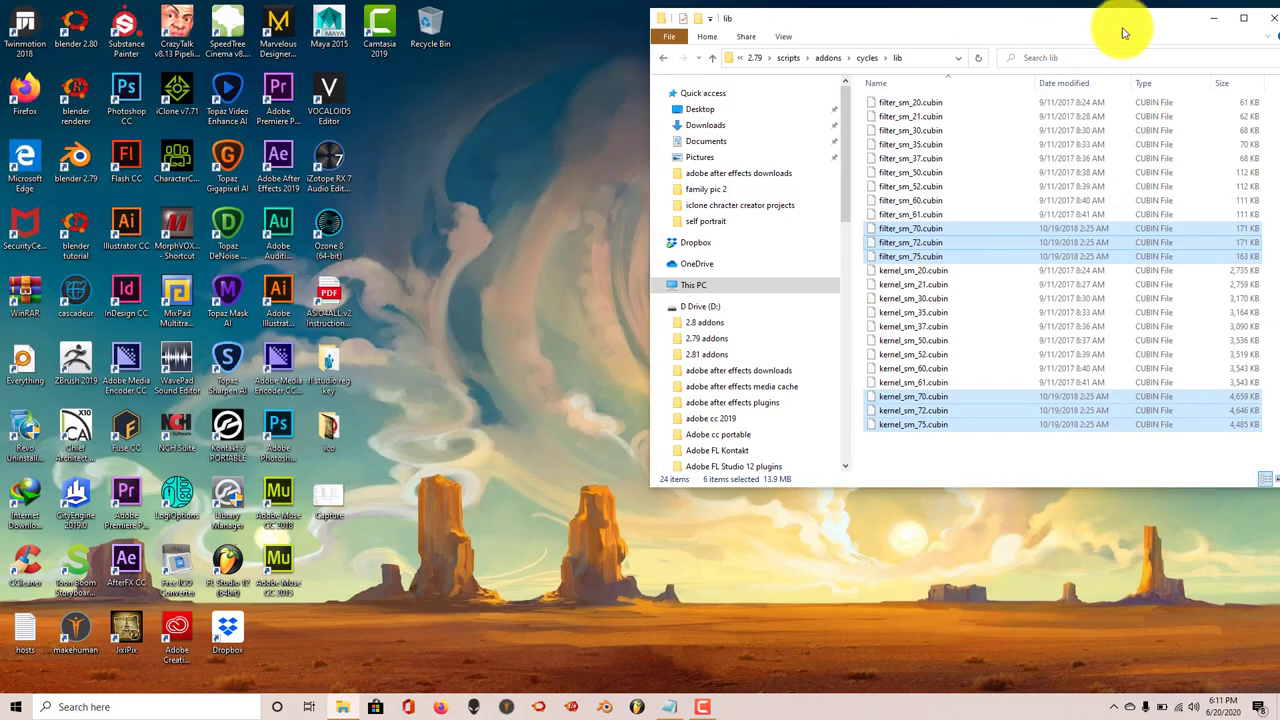
{"action": "left_click_drag", "start_coordinate": [1171, 20], "coordinate": [1057, 26]}
{"action": "left_click", "coordinate": [1173, 27]}
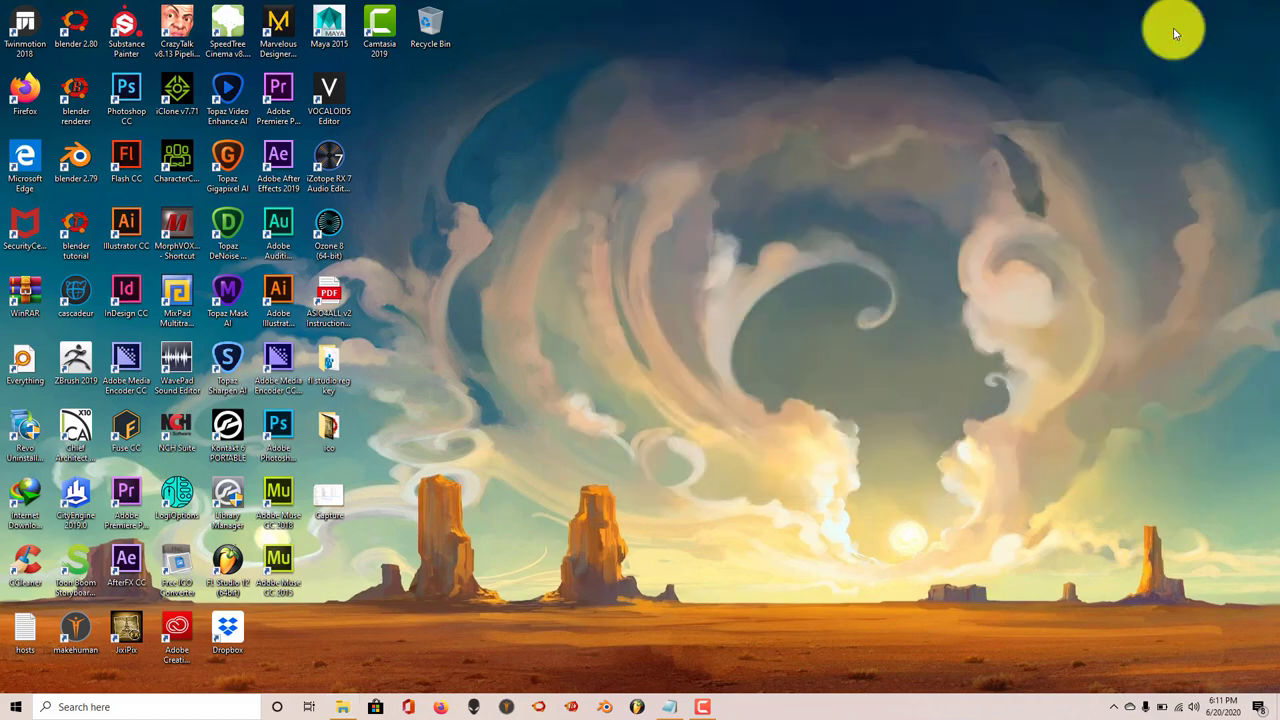
Relaunch Blender 2.79, switch to Cycles Render, and widen the Properties editor
{"action": "left_click", "coordinate": [601, 707]}
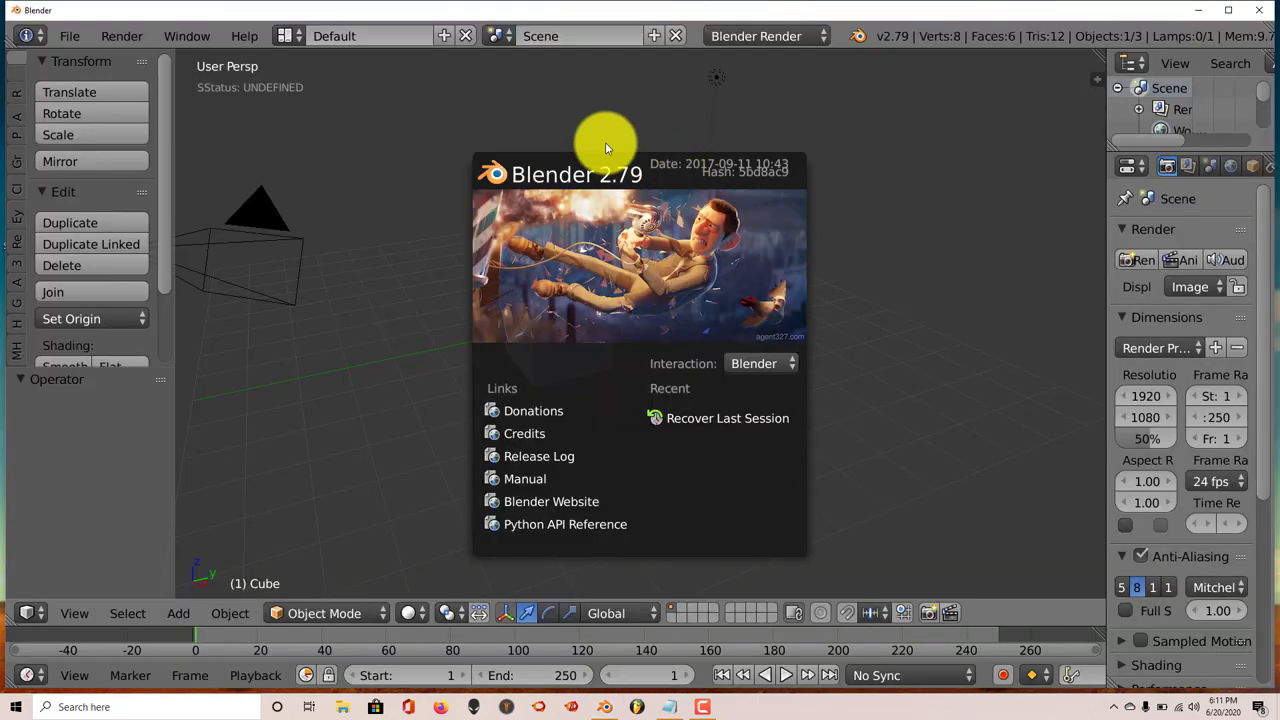
{"action": "left_click", "coordinate": [605, 148]}
{"action": "left_click", "coordinate": [750, 36]}
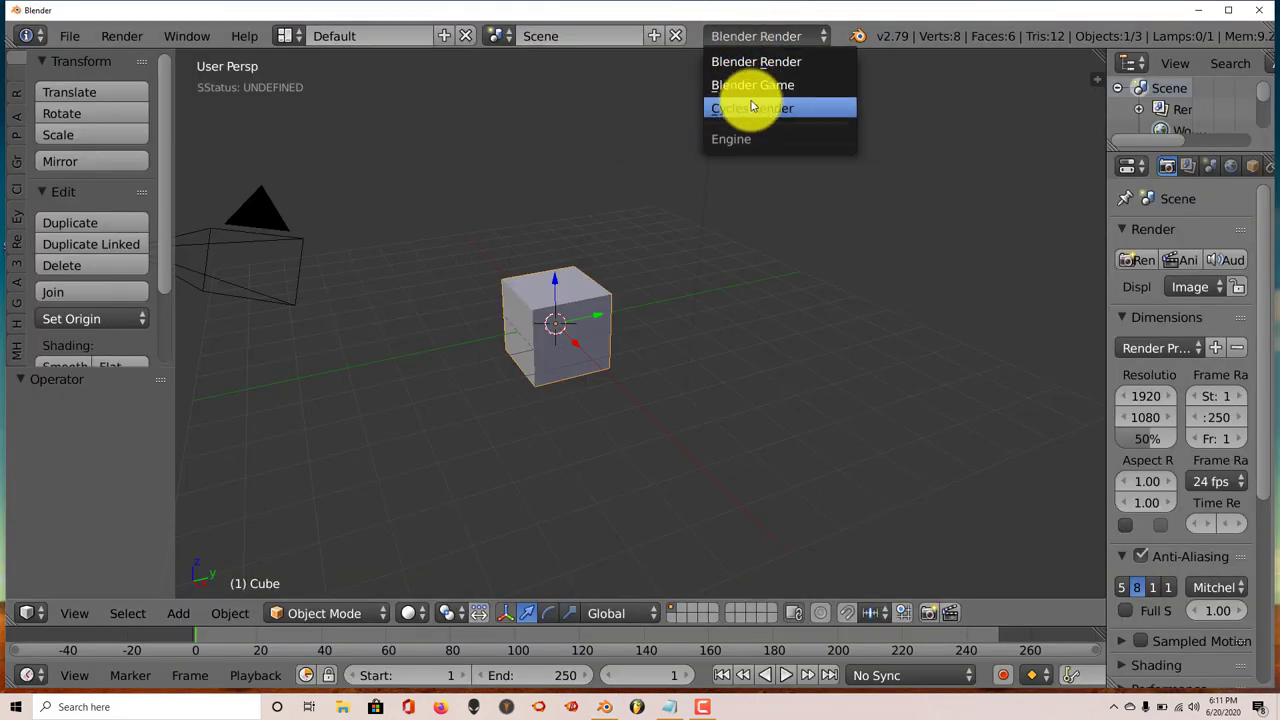
{"action": "left_click", "coordinate": [752, 108]}
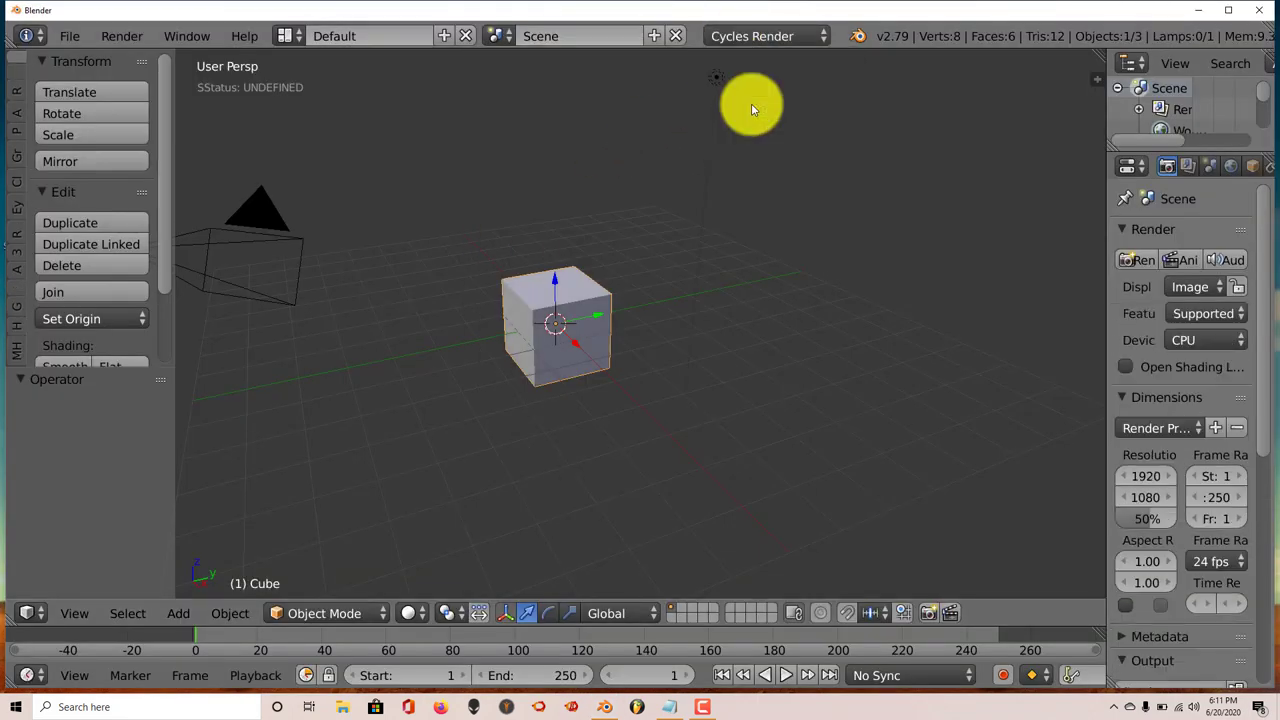
{"action": "left_click", "coordinate": [1108, 220]}
{"action": "left_click", "coordinate": [1112, 224]}
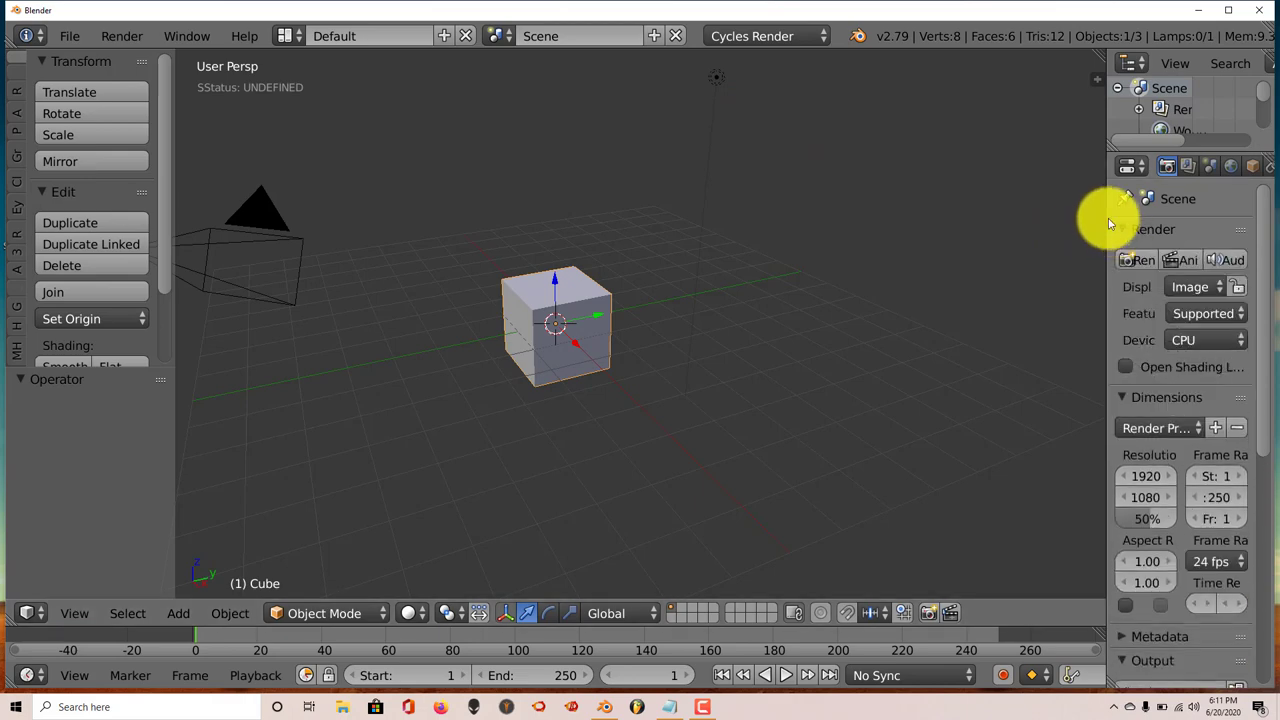
{"action": "left_click_drag", "start_coordinate": [1106, 215], "coordinate": [1042, 214]}
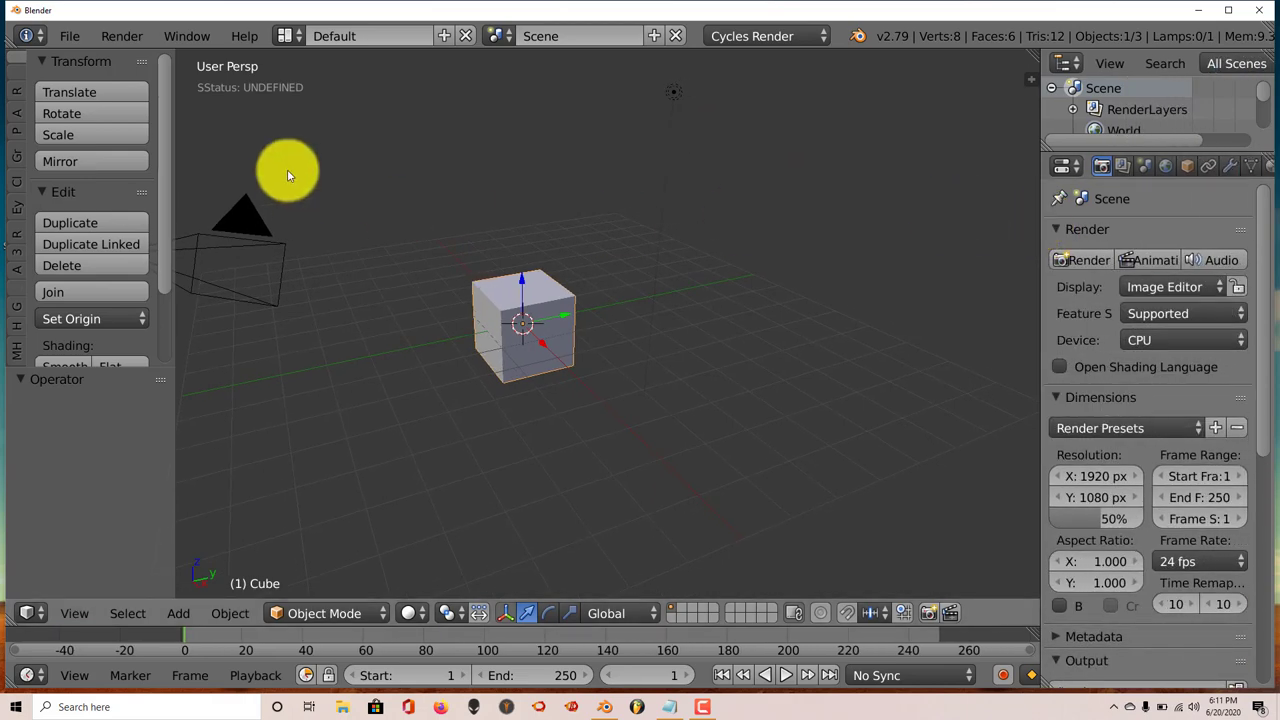
{"action": "left_click", "coordinate": [76, 42]}
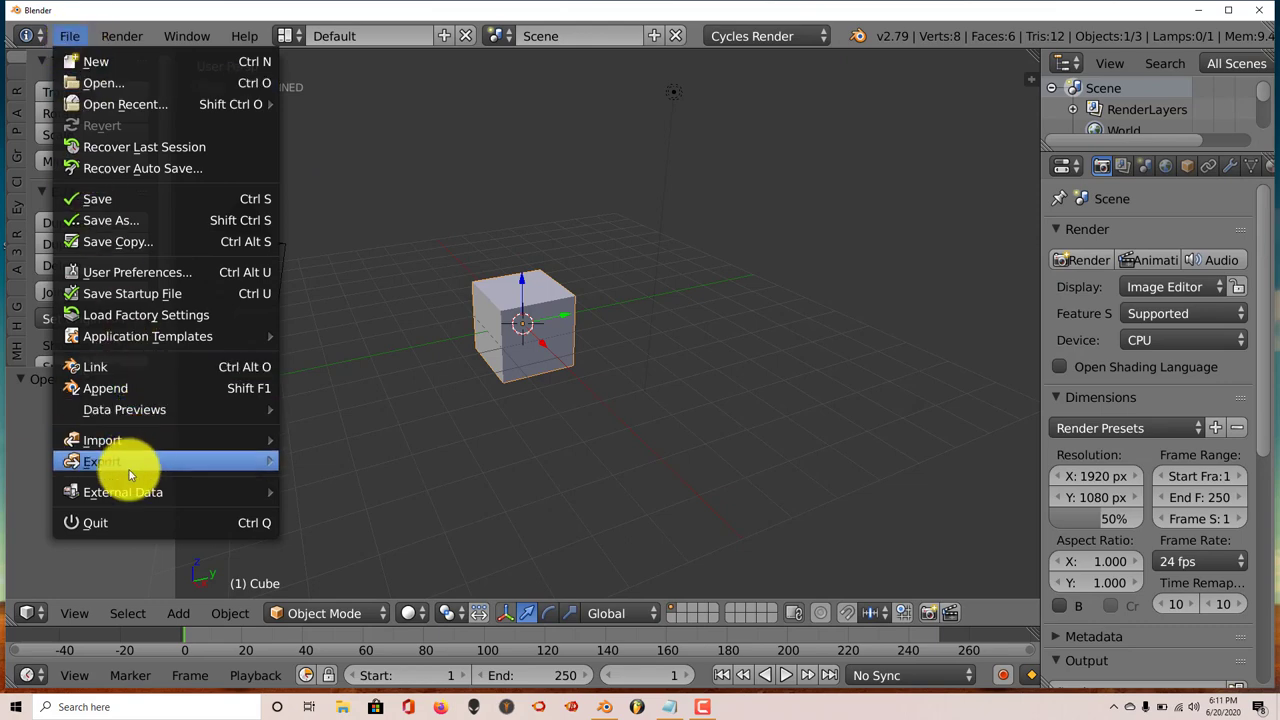
{"action": "left_click", "coordinate": [123, 273]}
{"action": "left_click", "coordinate": [777, 52]}
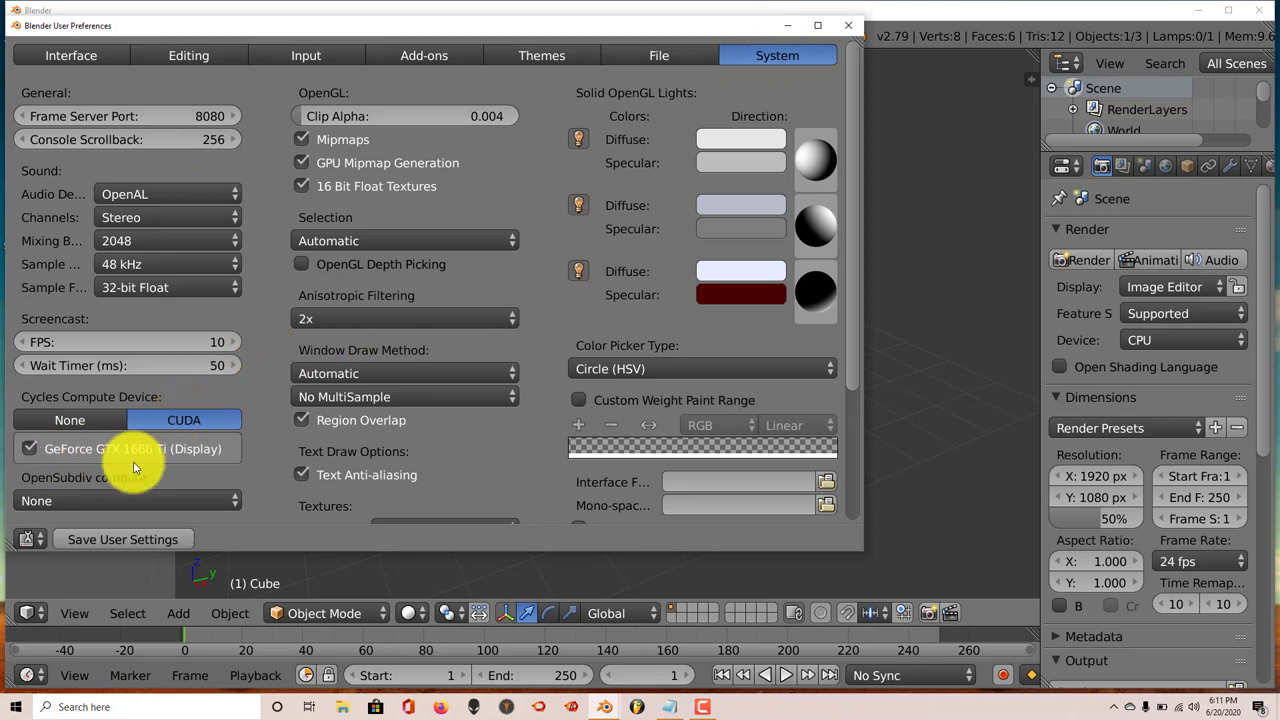
{"action": "left_click", "coordinate": [848, 25]}
Render the cube with GPU Compute, finishing in 00:05.93, then minimize Blender
{"action": "left_click", "coordinate": [1146, 340]}
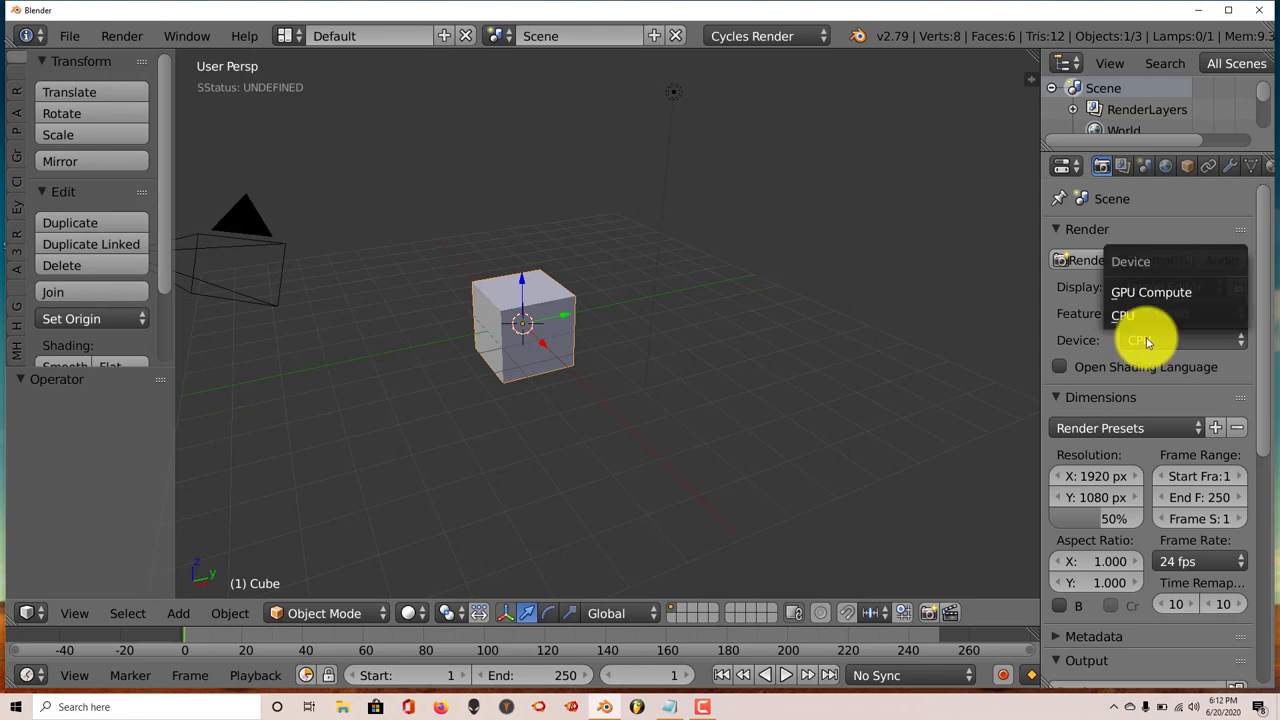
{"action": "left_click", "coordinate": [1159, 292]}
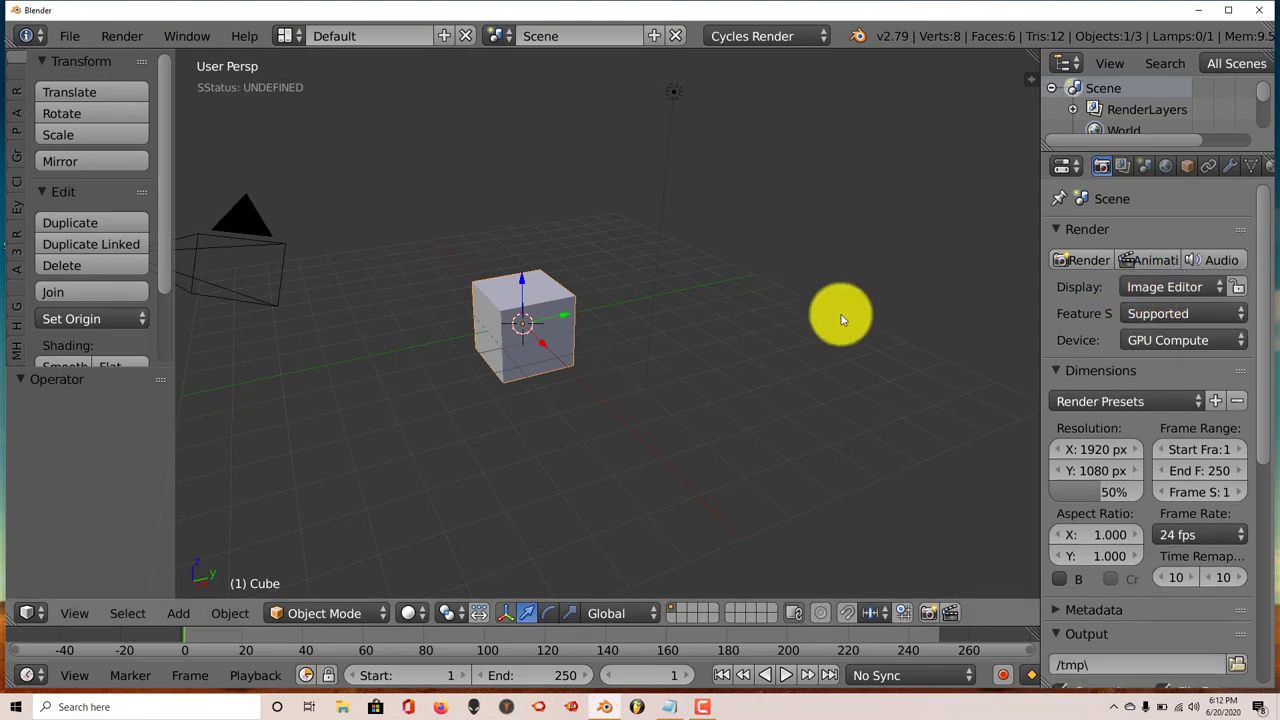
{"action": "left_click", "coordinate": [1082, 260]}
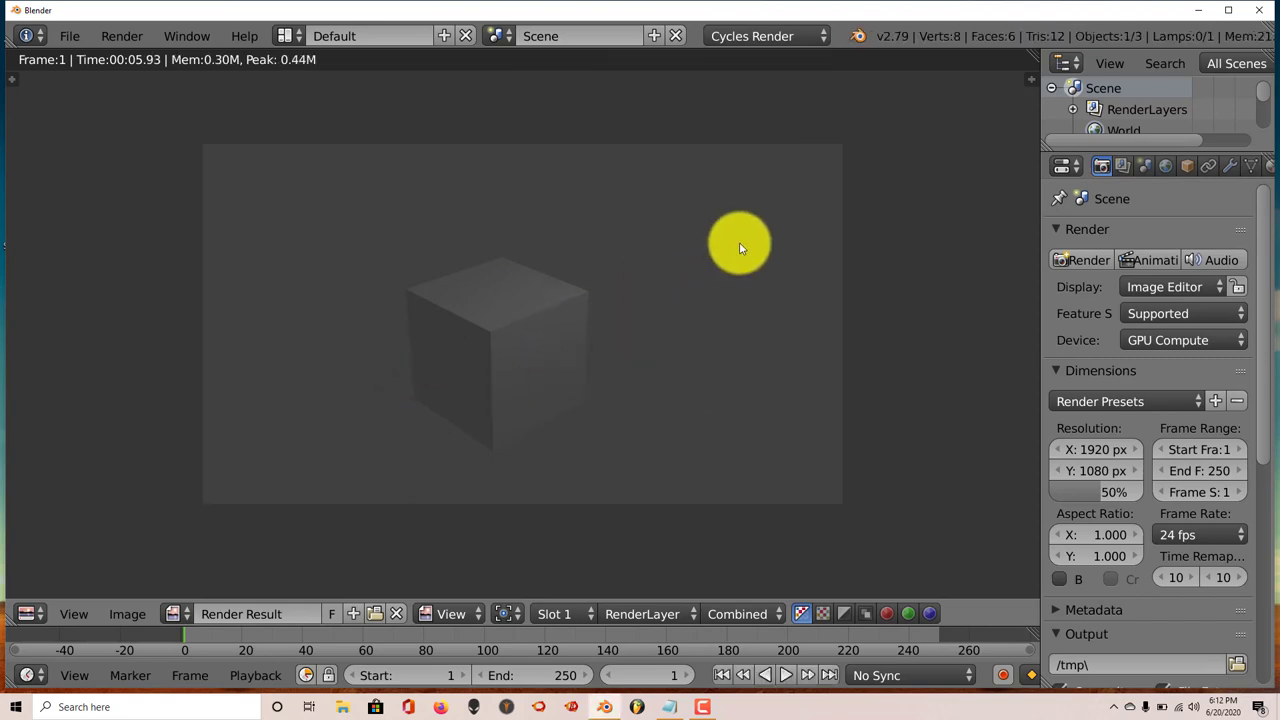
{"action": "left_click", "coordinate": [1204, 14]}
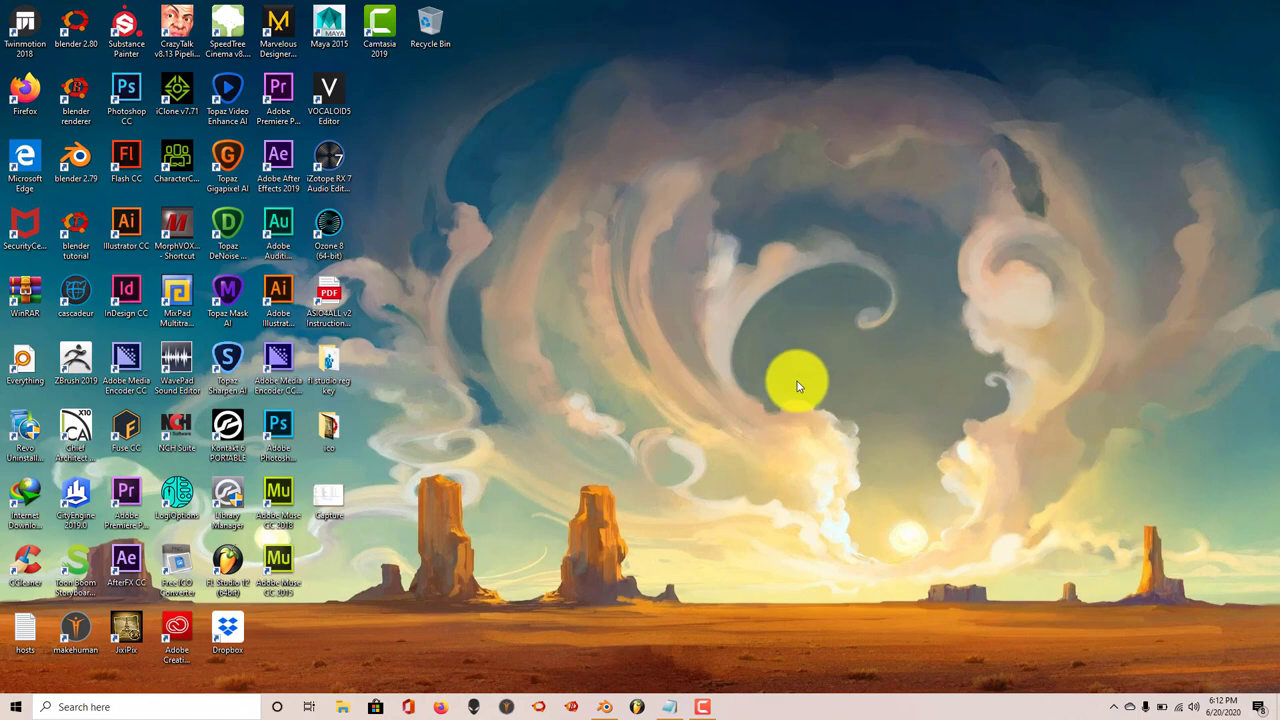
Bring back the Notepad path notes and open Blender 2.79's install folder from its desktop shortcut
{"action": "left_click", "coordinate": [665, 686]}
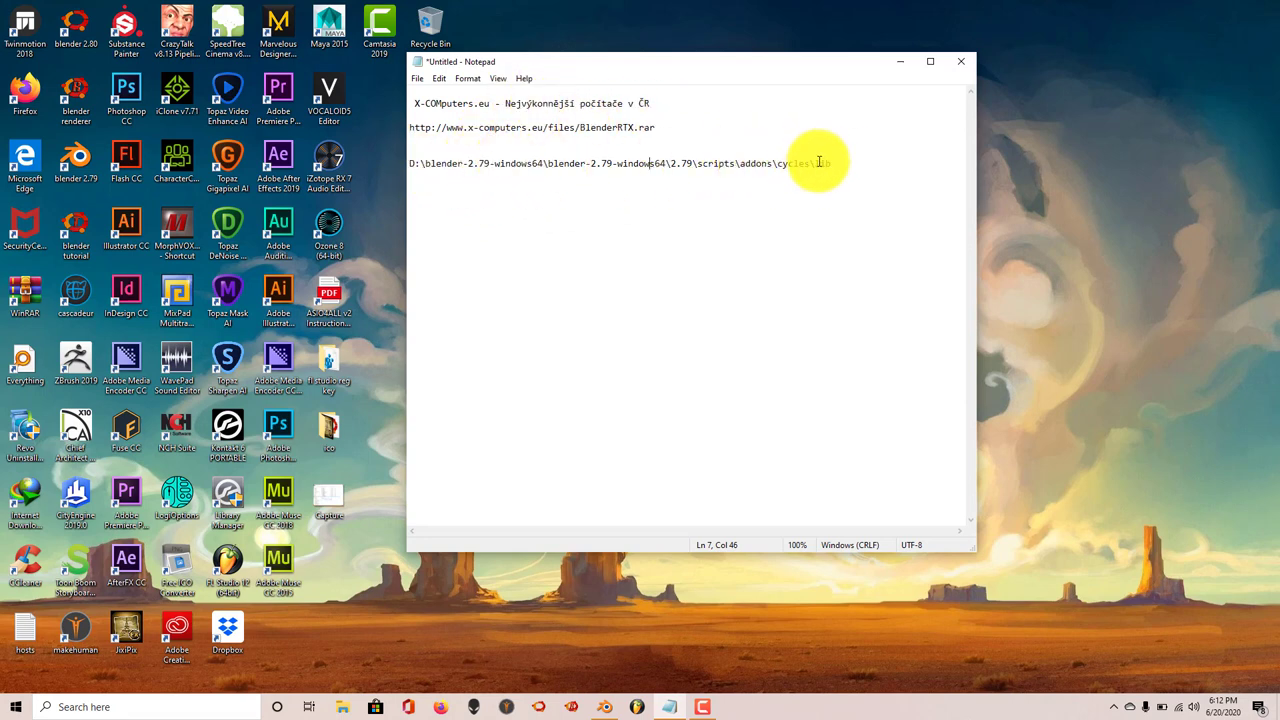
{"action": "right_click", "coordinate": [78, 160]}
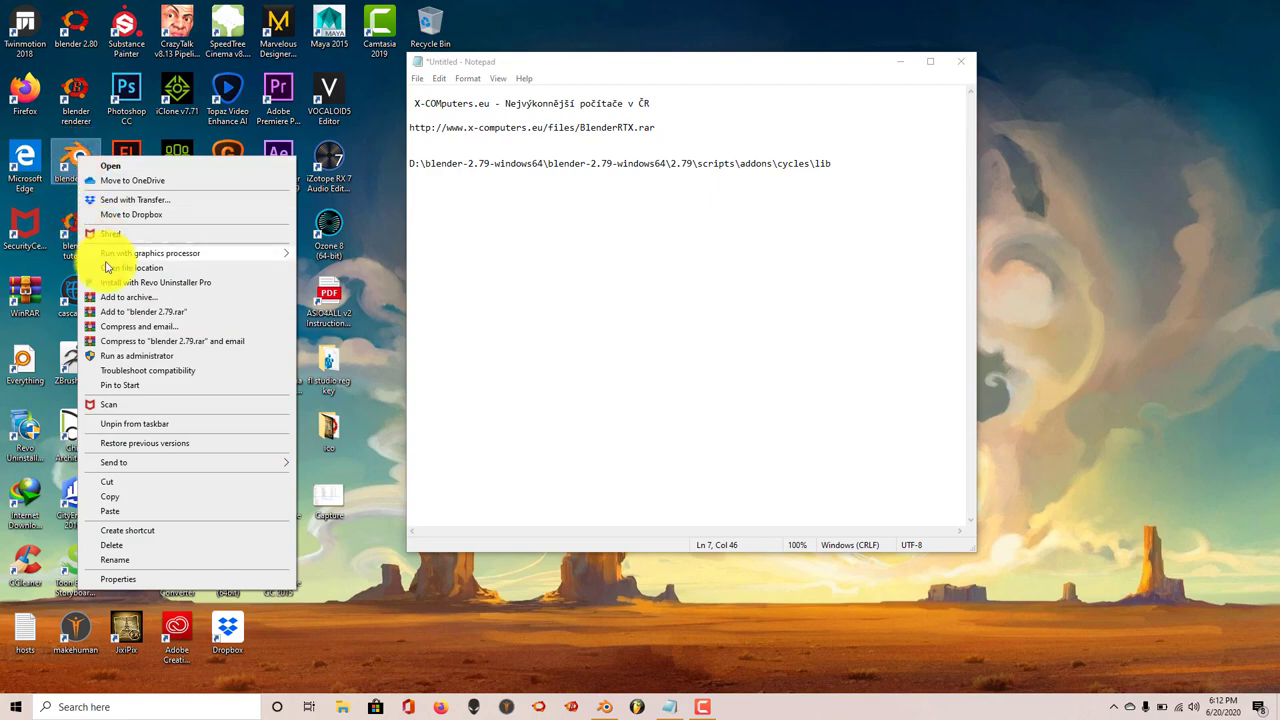
{"action": "left_click", "coordinate": [131, 268]}
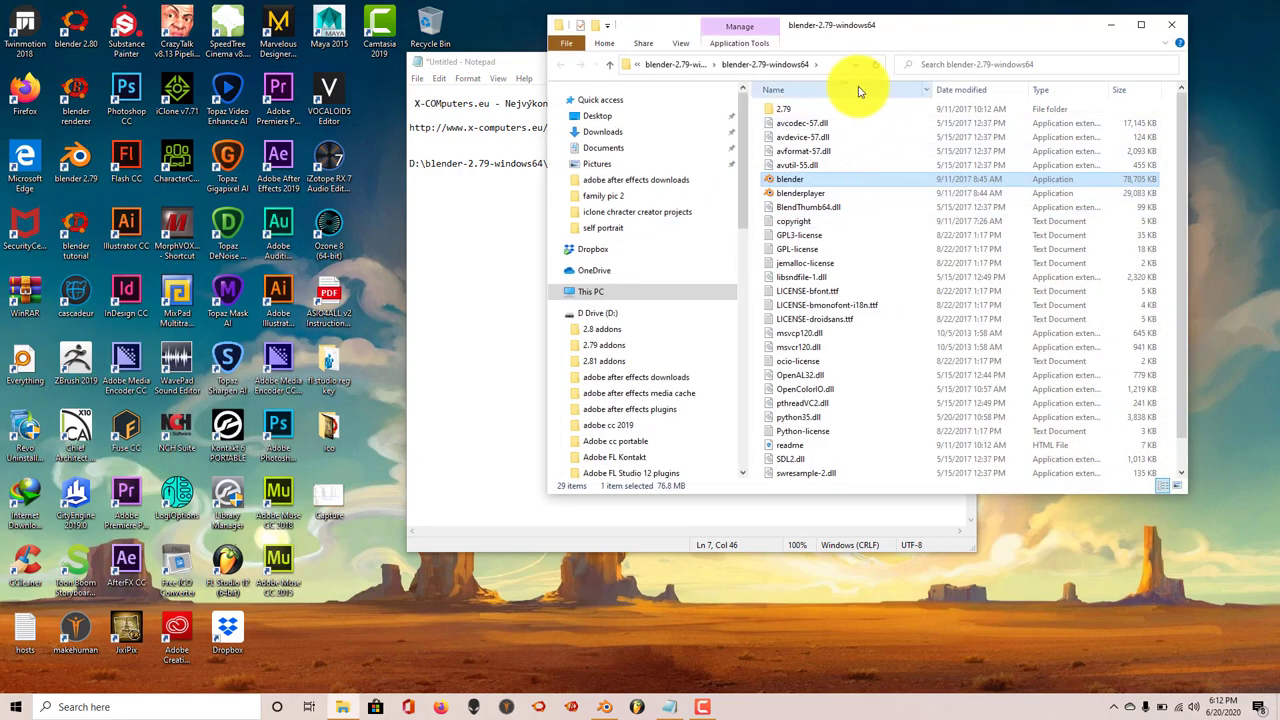
Browse into 2.79 > scripts > addons > cycles > lib, showing the 24 .cubin files
{"action": "double_click", "coordinate": [817, 108]}
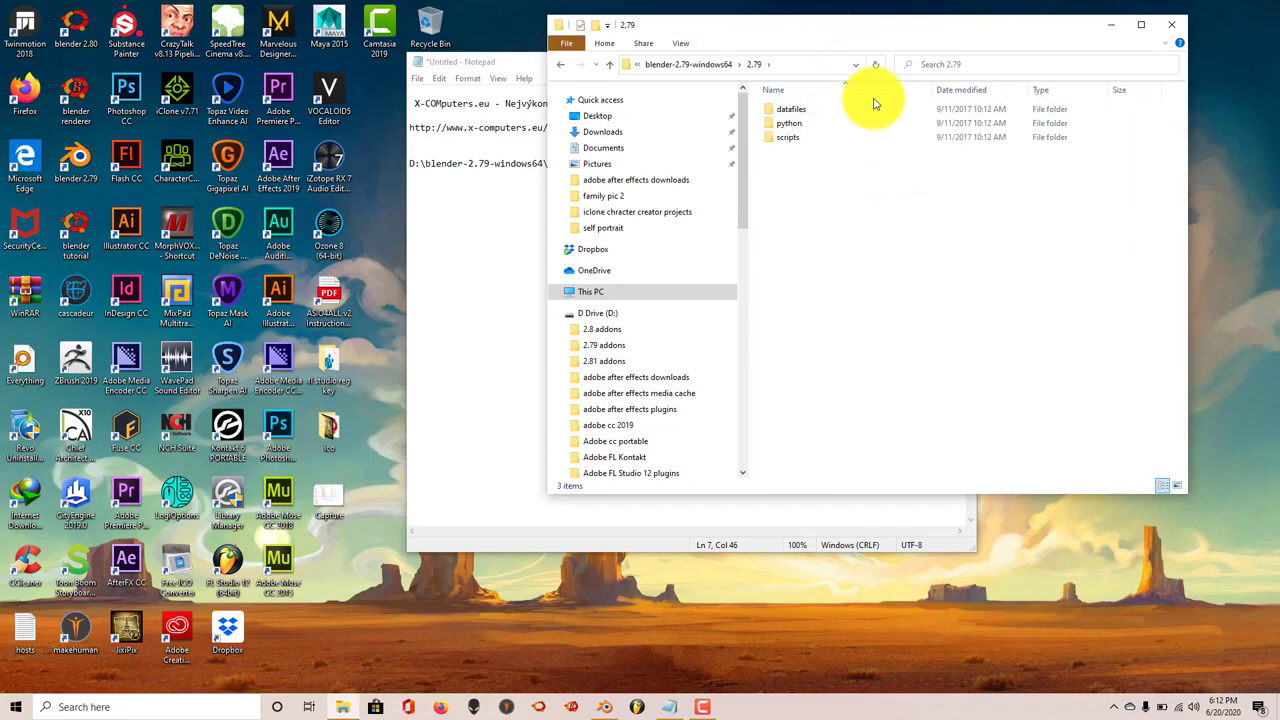
{"action": "double_click", "coordinate": [800, 137]}
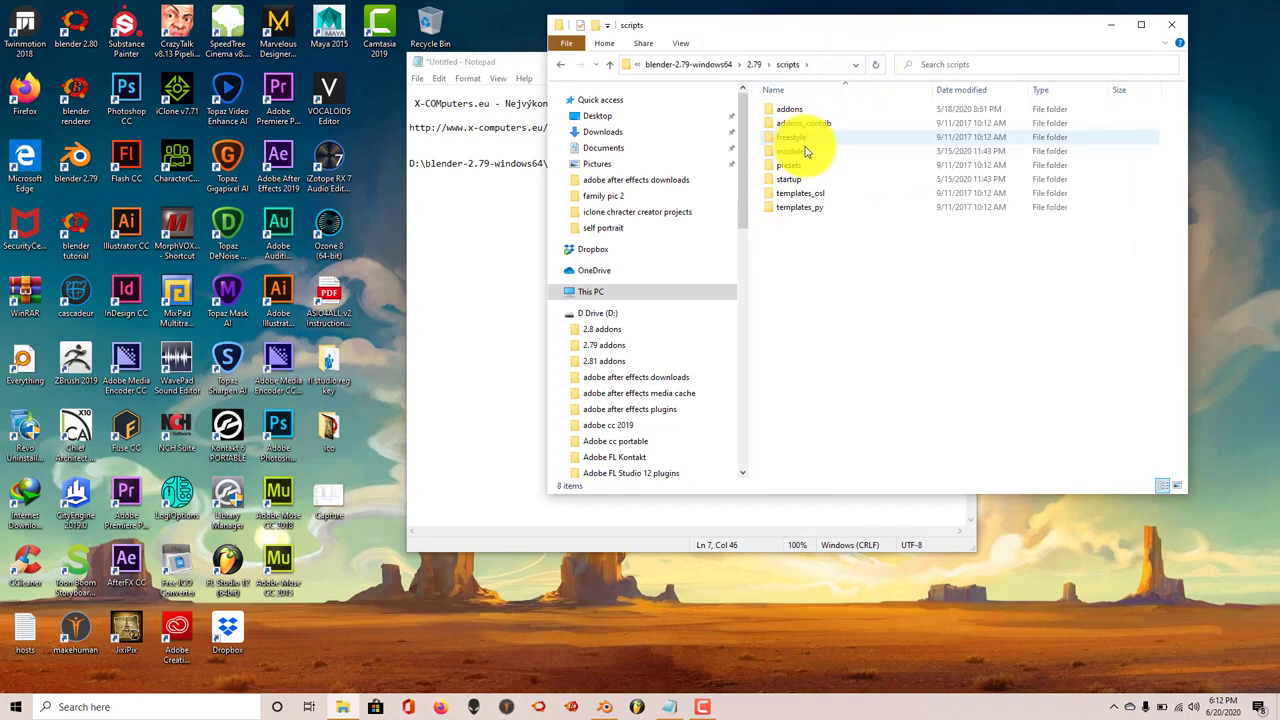
{"action": "double_click", "coordinate": [808, 110]}
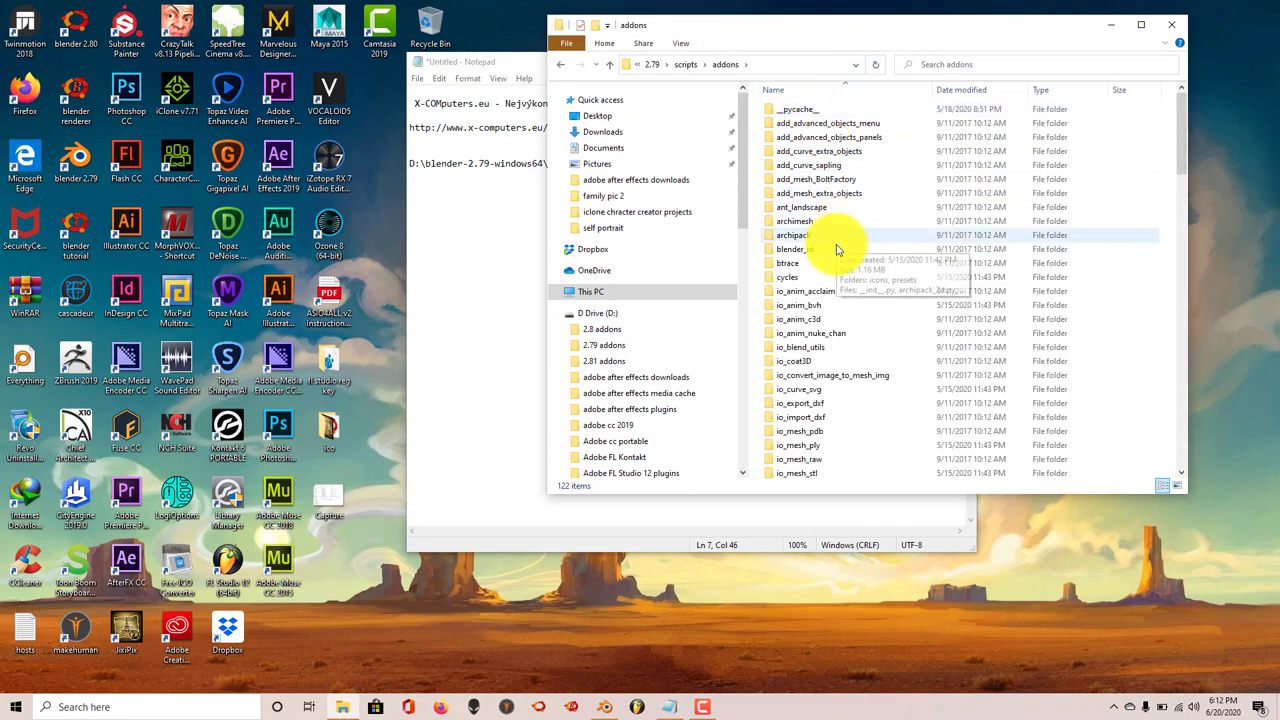
{"action": "scroll", "coordinate": [790, 355], "scroll_direction": "down", "scroll_amount": 3}
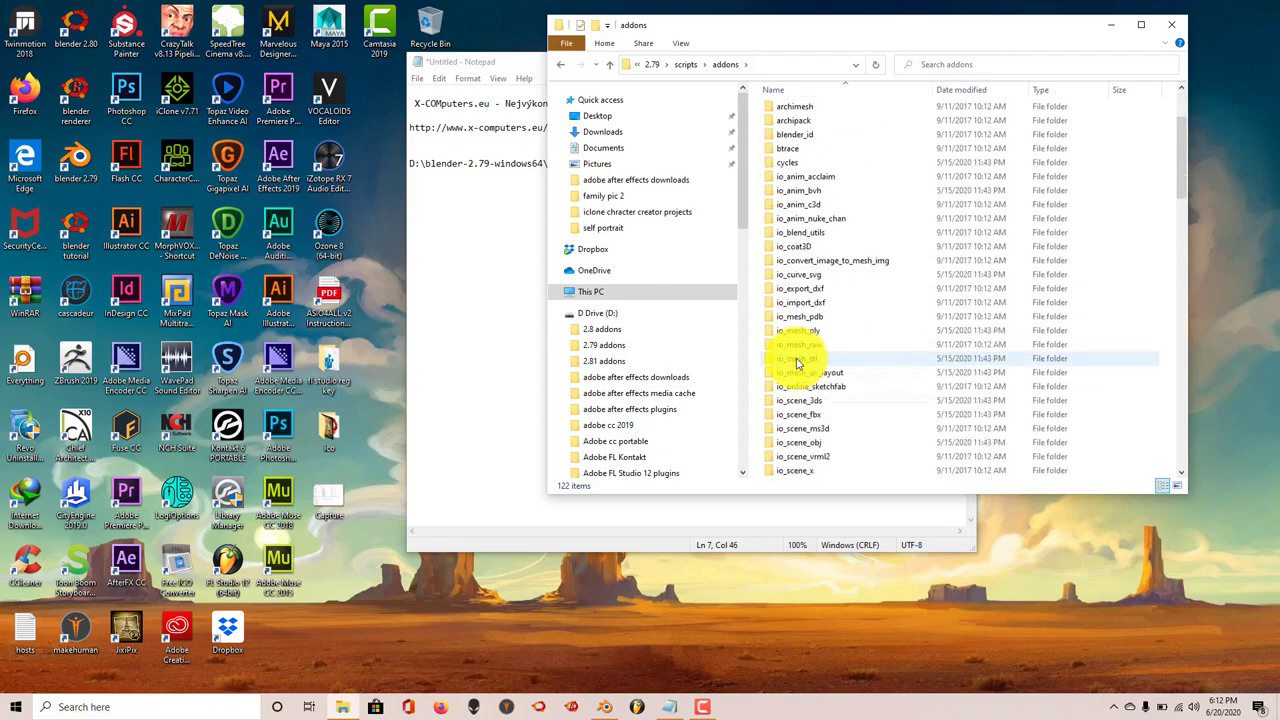
{"action": "scroll", "coordinate": [797, 363], "scroll_direction": "down", "scroll_amount": 5}
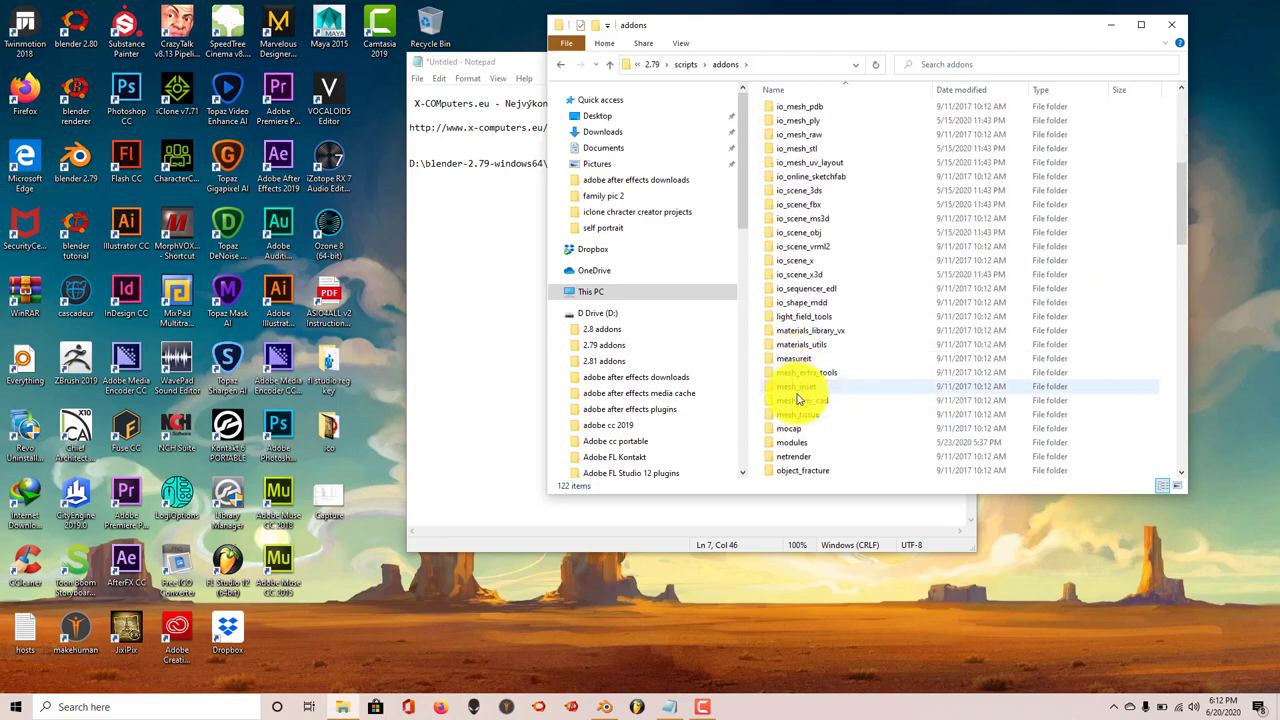
{"action": "scroll", "coordinate": [797, 395], "scroll_direction": "up", "scroll_amount": 4}
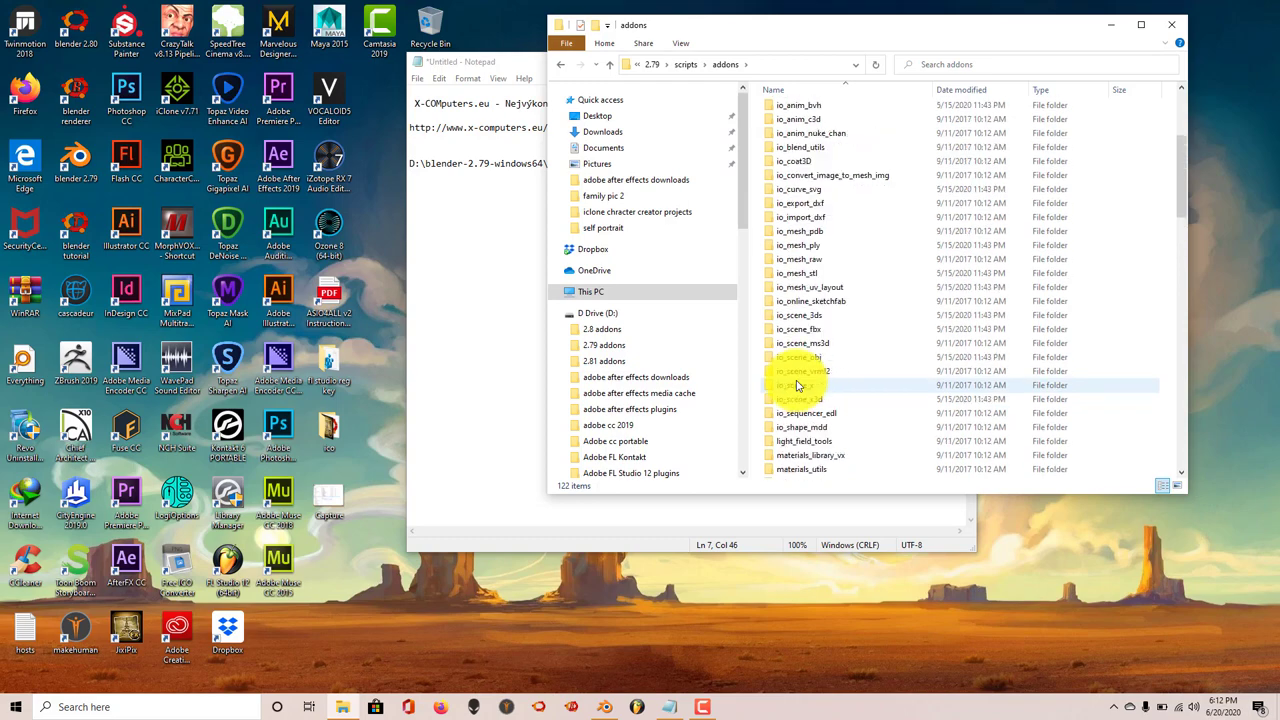
{"action": "scroll", "coordinate": [777, 168], "scroll_direction": "up", "scroll_amount": 1}
{"action": "double_click", "coordinate": [794, 163]}
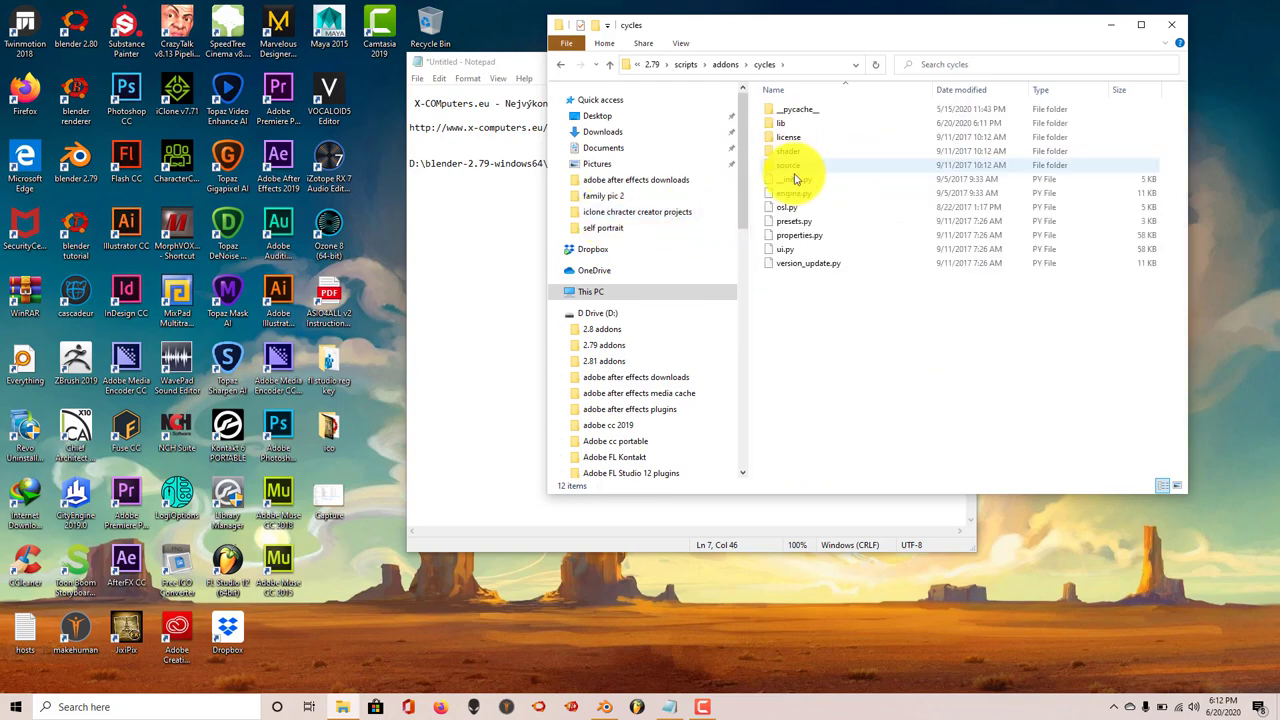
{"action": "double_click", "coordinate": [800, 125]}
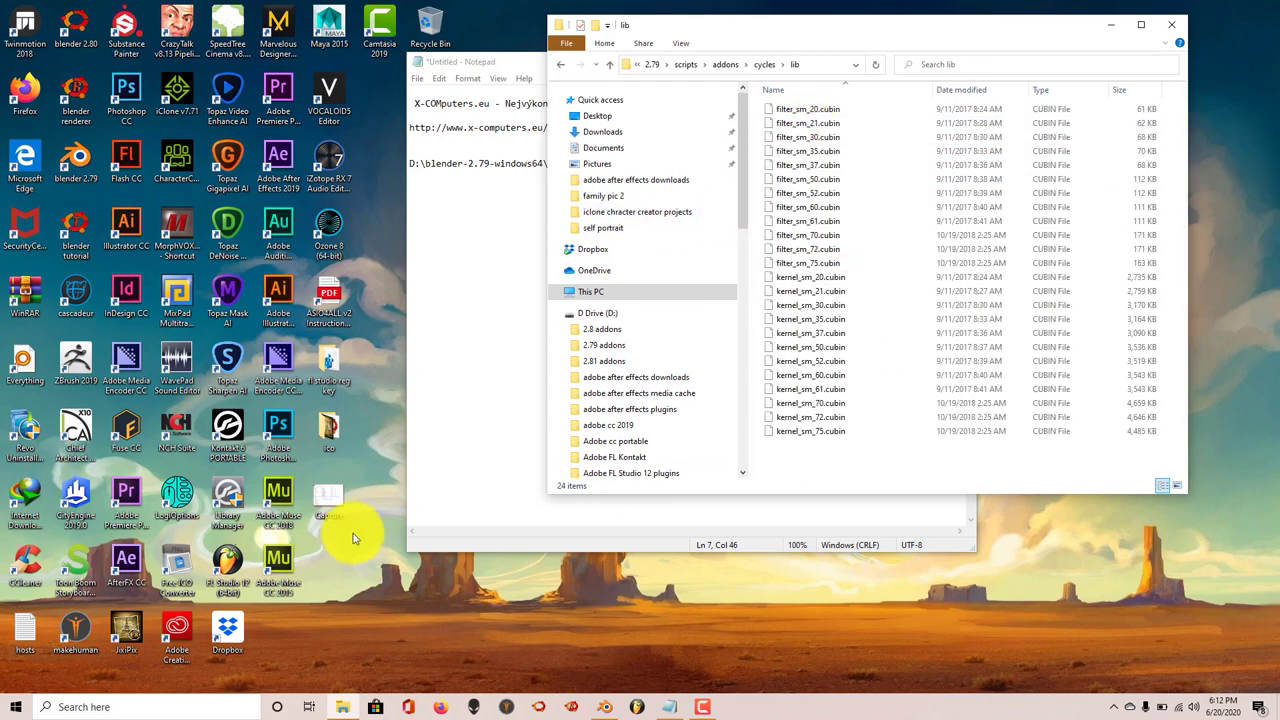
{"action": "left_click", "coordinate": [491, 133]}
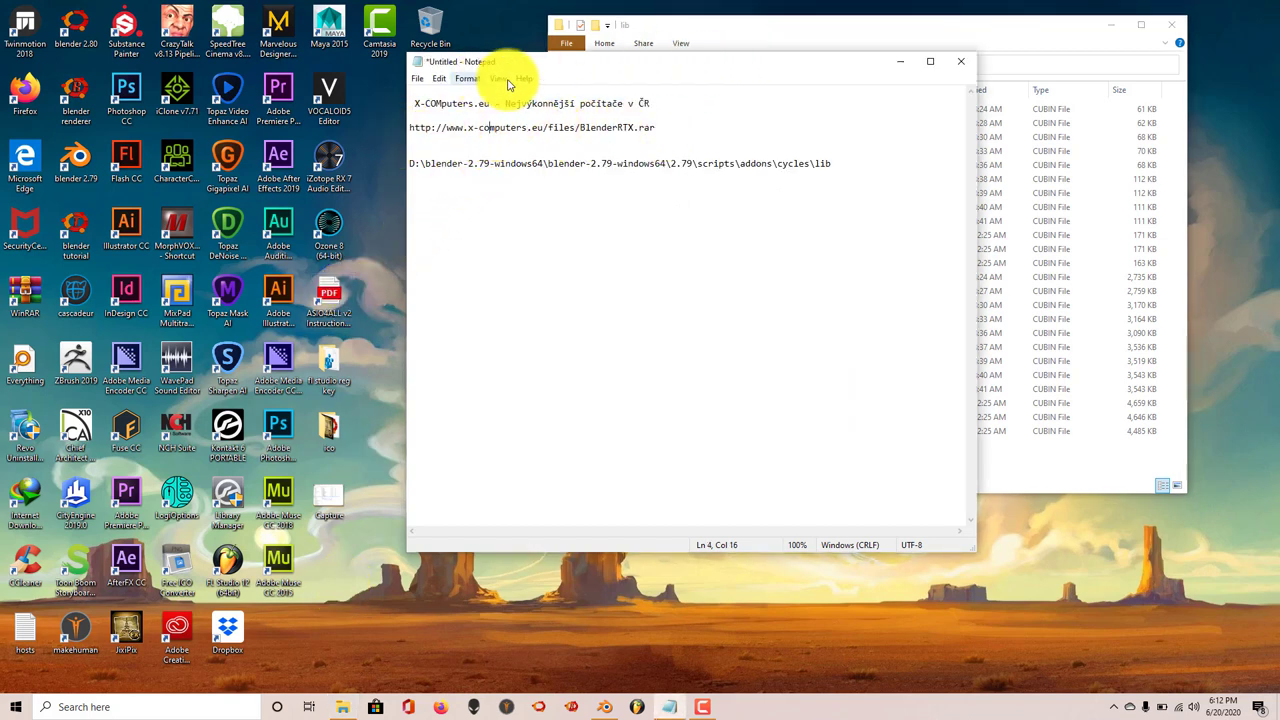
{"action": "left_click", "coordinate": [731, 30]}
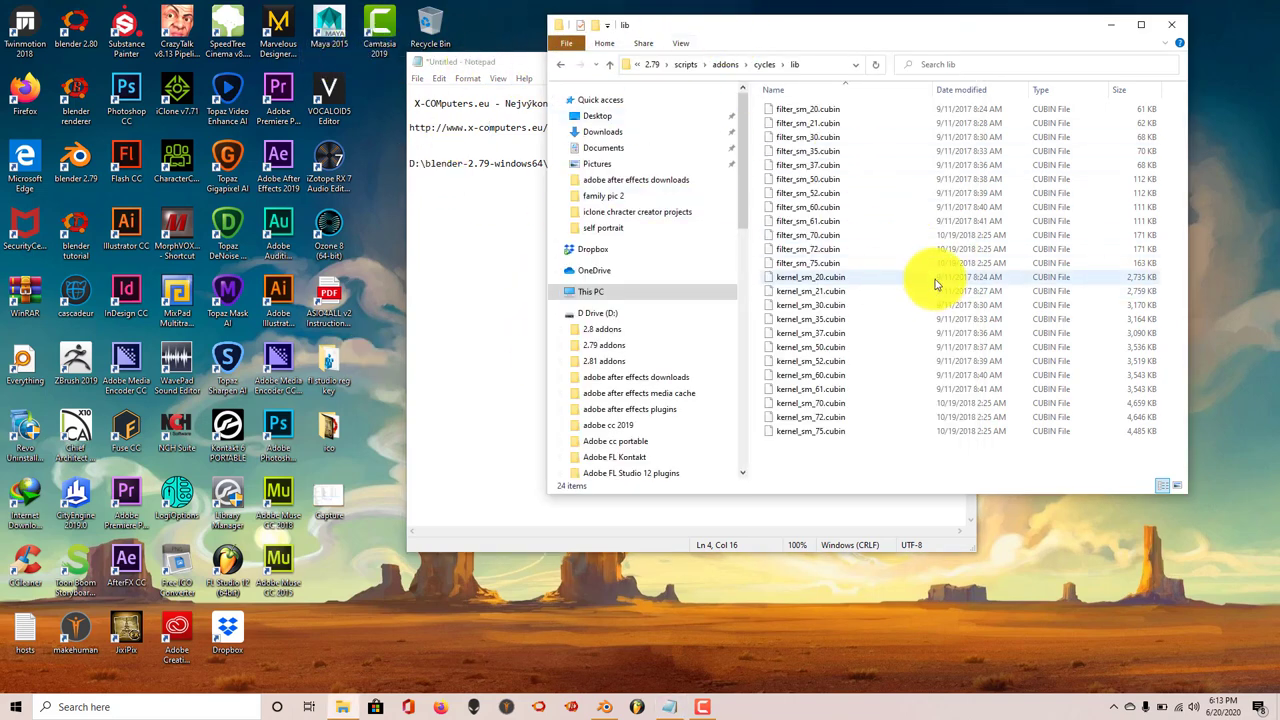